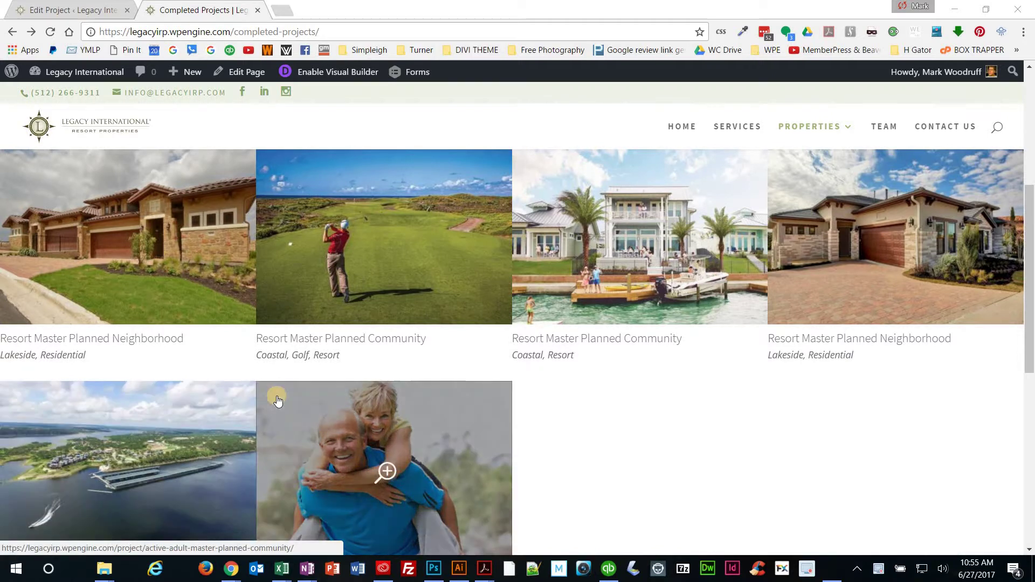
# View the existing Resort Master Planned Community project page, then return to the completed projects list
pyautogui.scroll(2, 277, 400)
pyautogui.scroll(5, 277, 400)
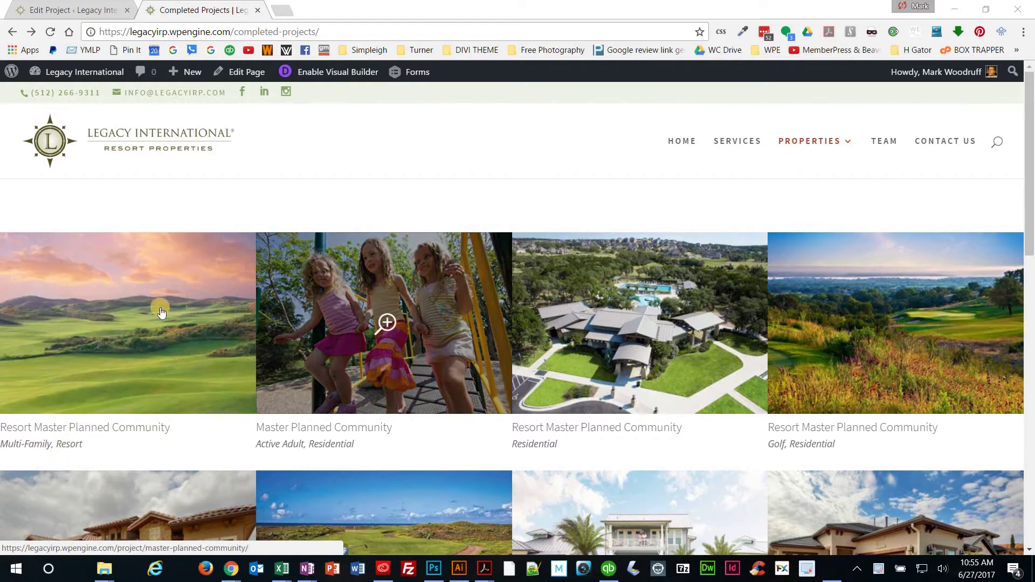
pyautogui.click(580, 305)
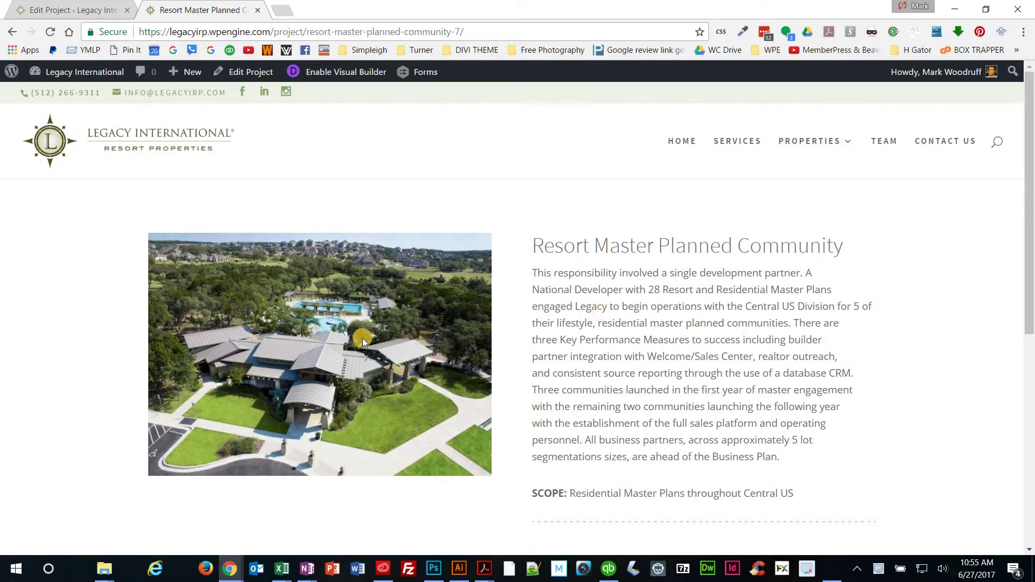
pyautogui.moveTo(361, 337)
pyautogui.scroll(-3, 585, 322)
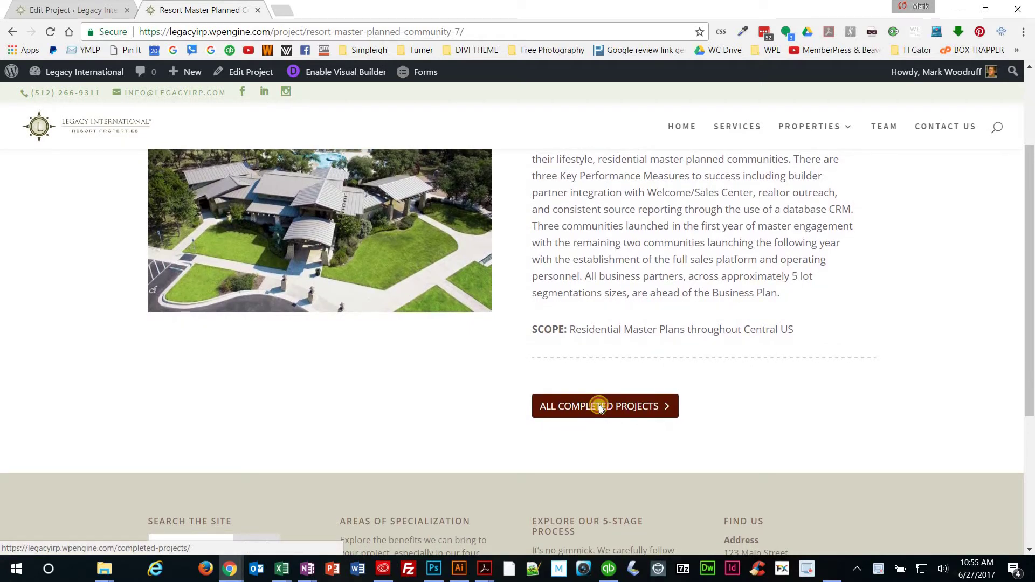
pyautogui.click(600, 405)
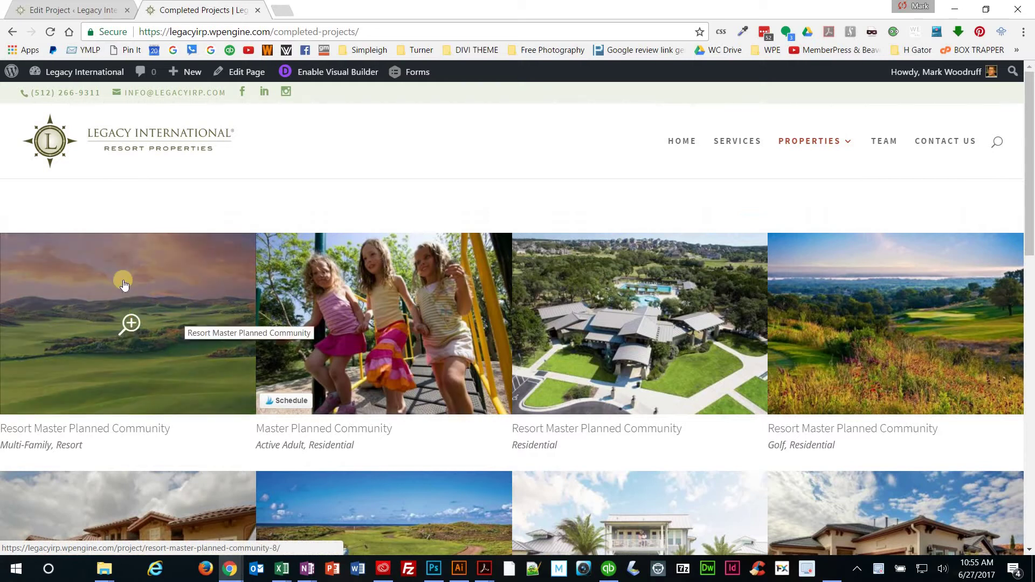
# Create a new project titled 'Resort Master Planned Community' and enable the Divi Builder for it
pyautogui.click(83, 13)
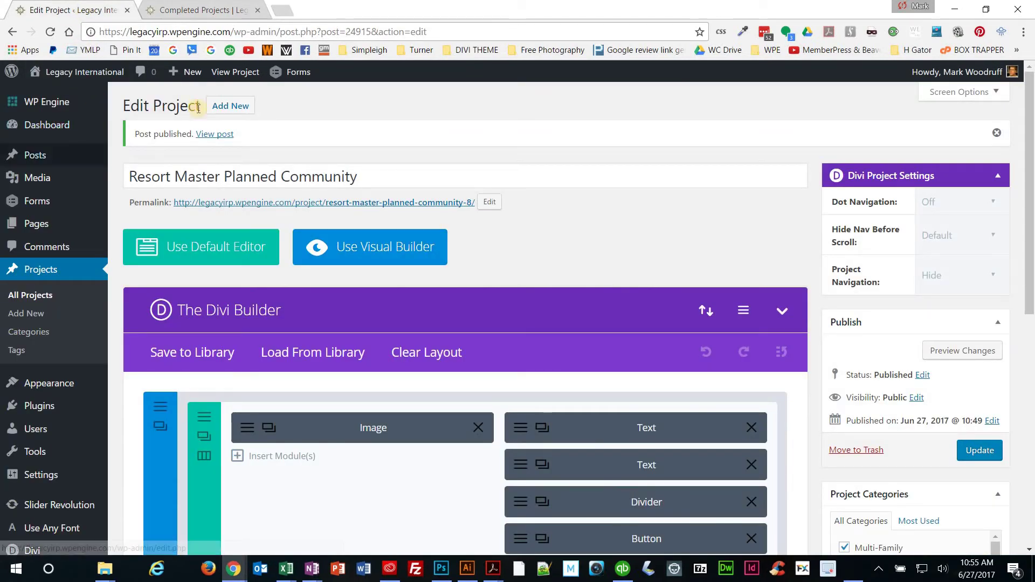
pyautogui.click(225, 107)
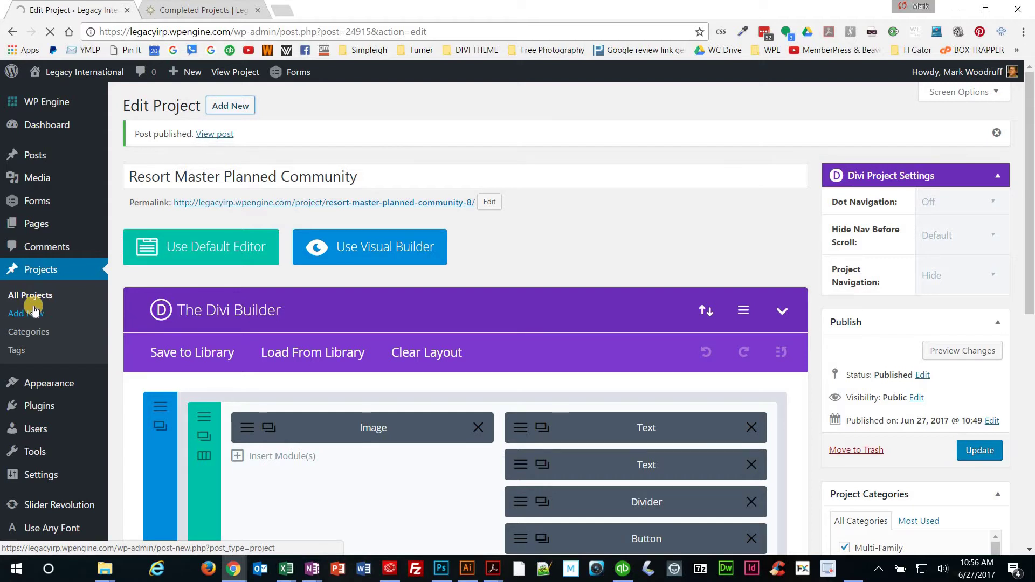
pyautogui.hotkey('alt', 'Tab')
pyautogui.hotkey('alt', 'Tab')
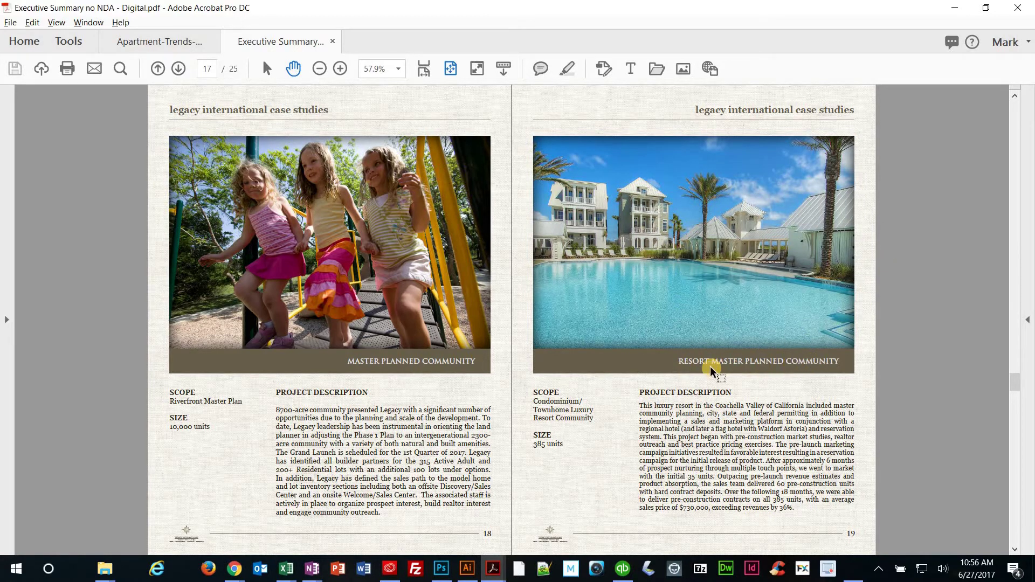
pyautogui.hotkey('alt', 'Tab')
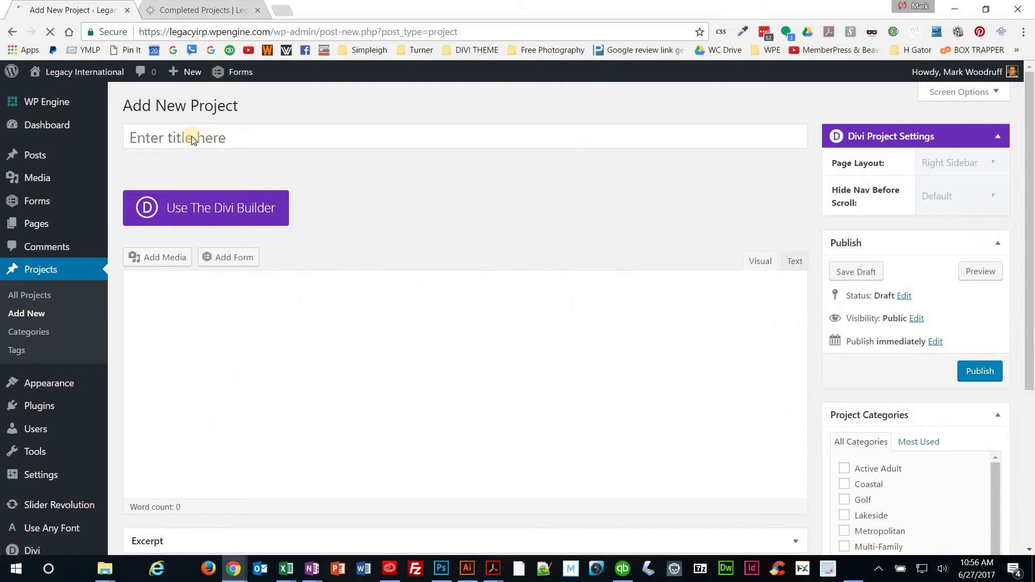
pyautogui.click(189, 137)
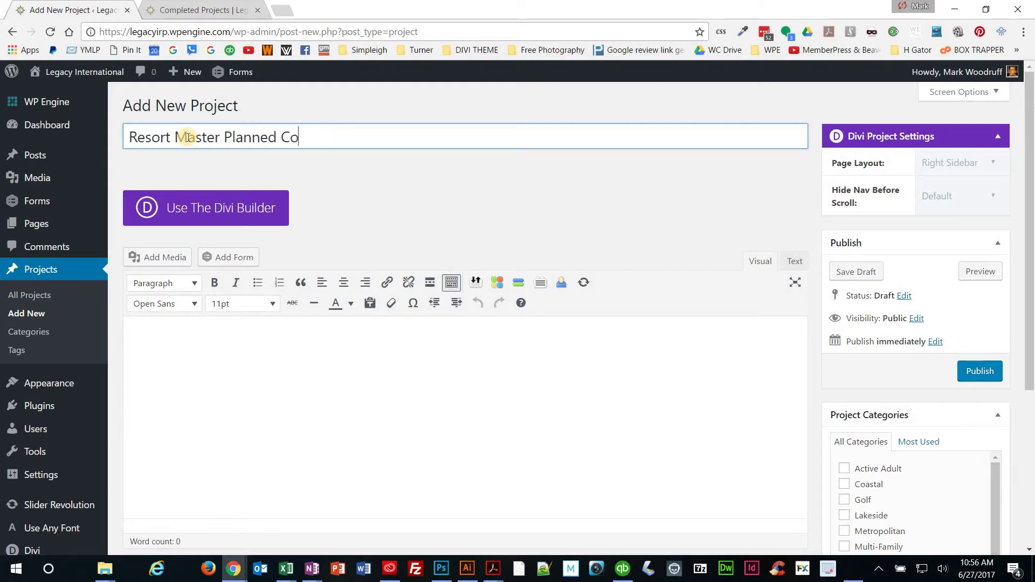
pyautogui.tripleClick(188, 137)
pyautogui.hotkey('ctrl', 'c')
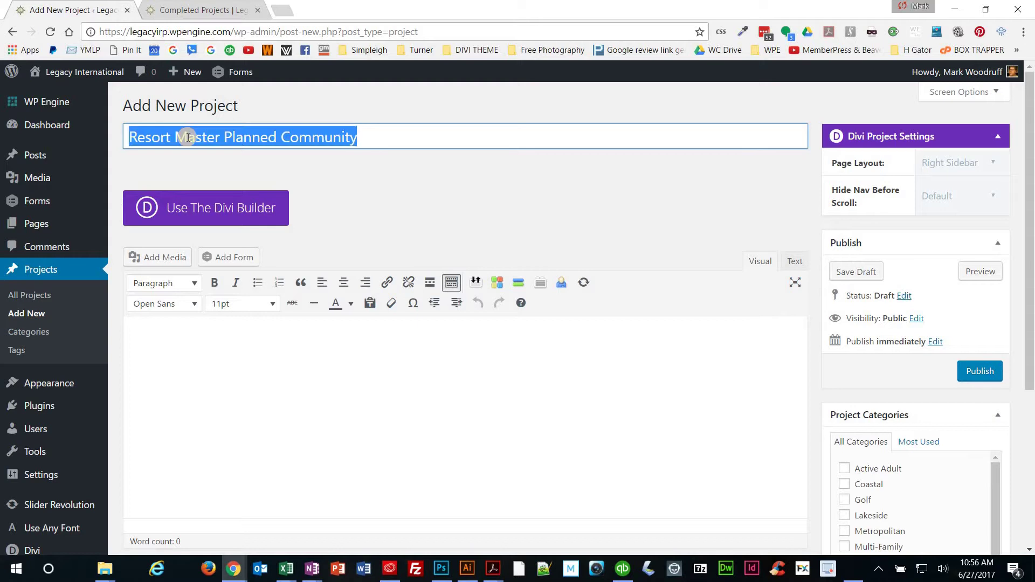
pyautogui.click(202, 209)
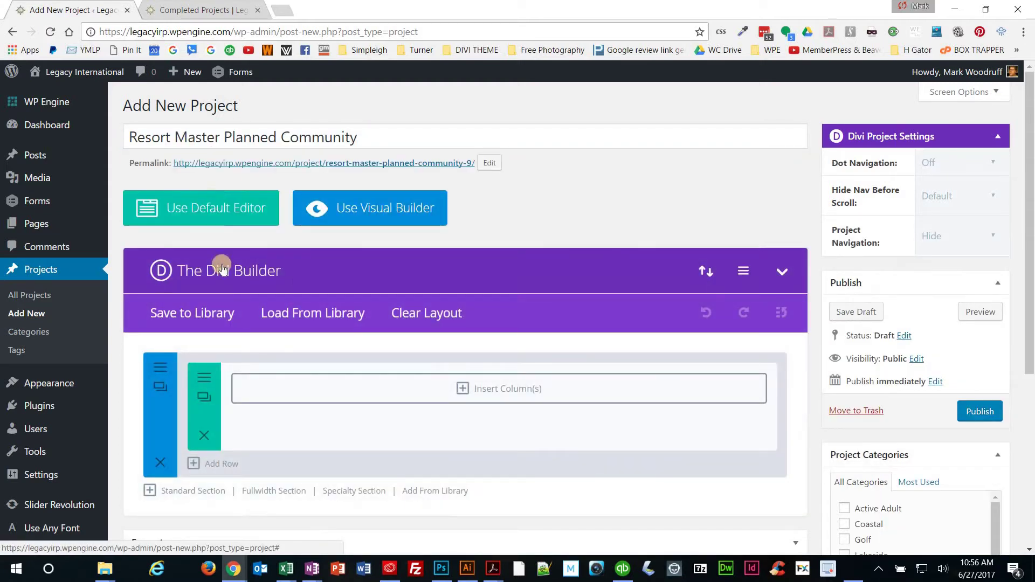
# Load the saved PROJECT template layout from the Divi library into the new project
pyautogui.click(333, 321)
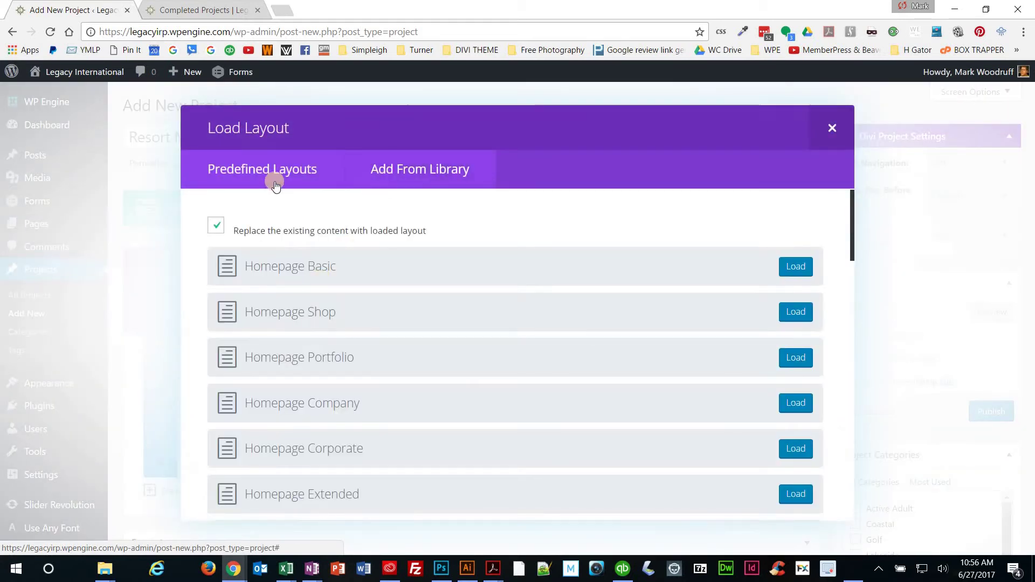
pyautogui.click(406, 171)
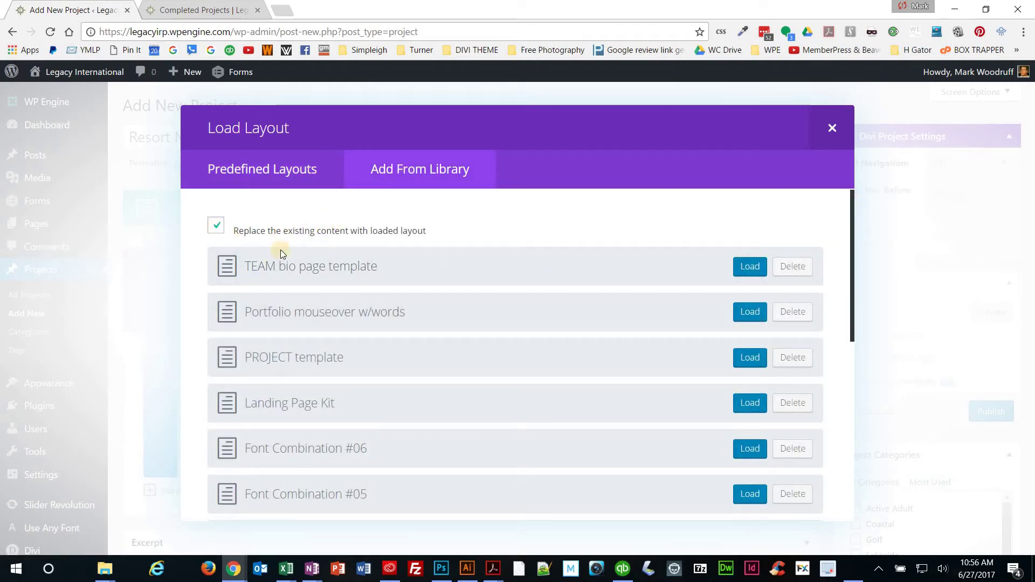
pyautogui.click(749, 358)
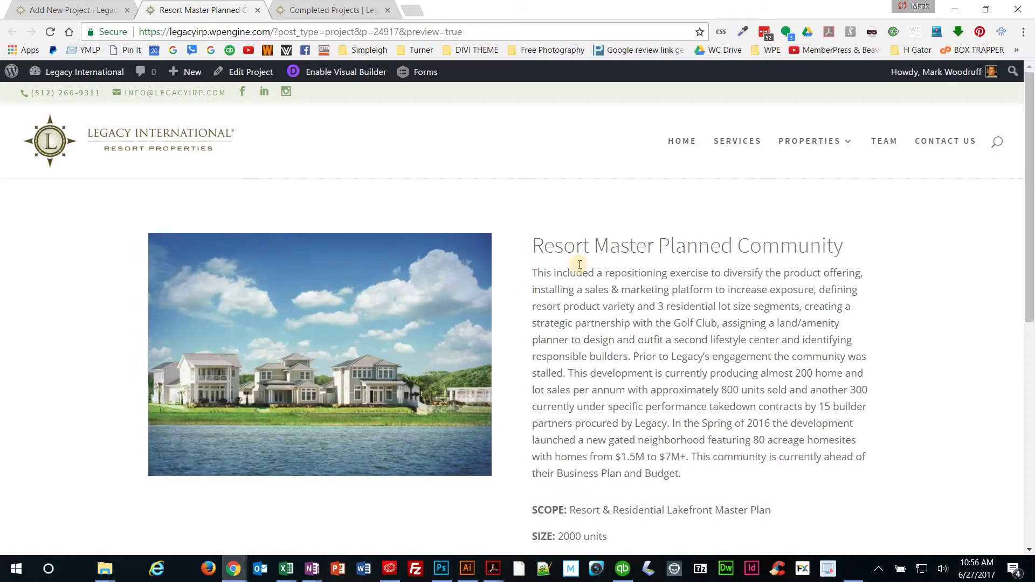
pyautogui.scroll(-4, 586, 318)
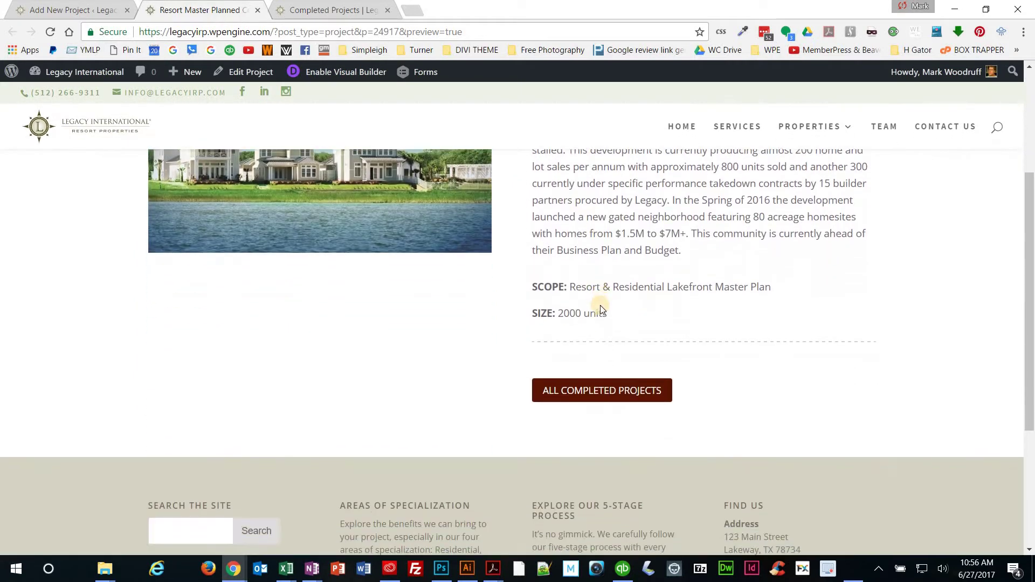
pyautogui.scroll(4, 601, 305)
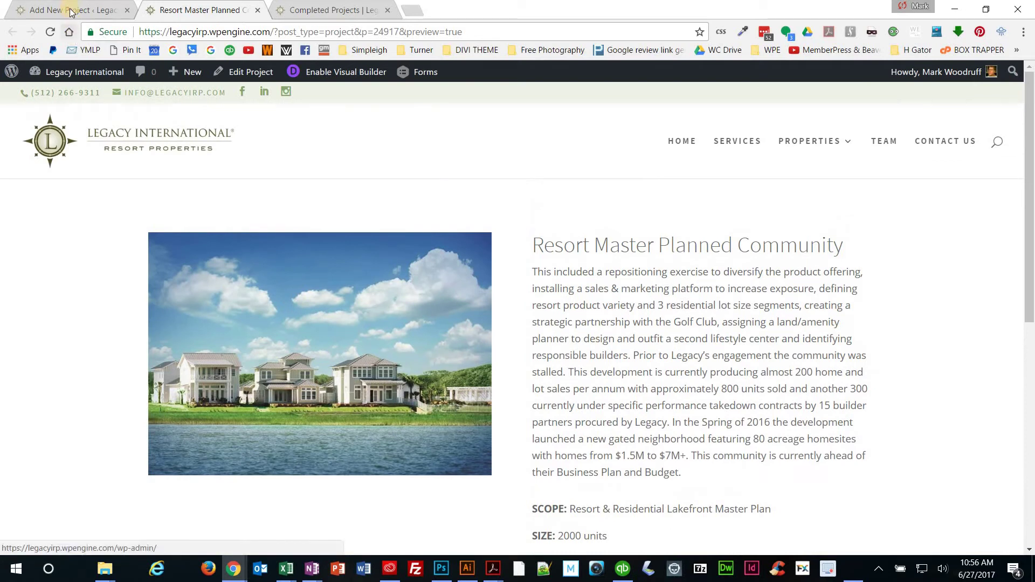
pyautogui.hotkey('ctrl', 'shift', 'Tab')
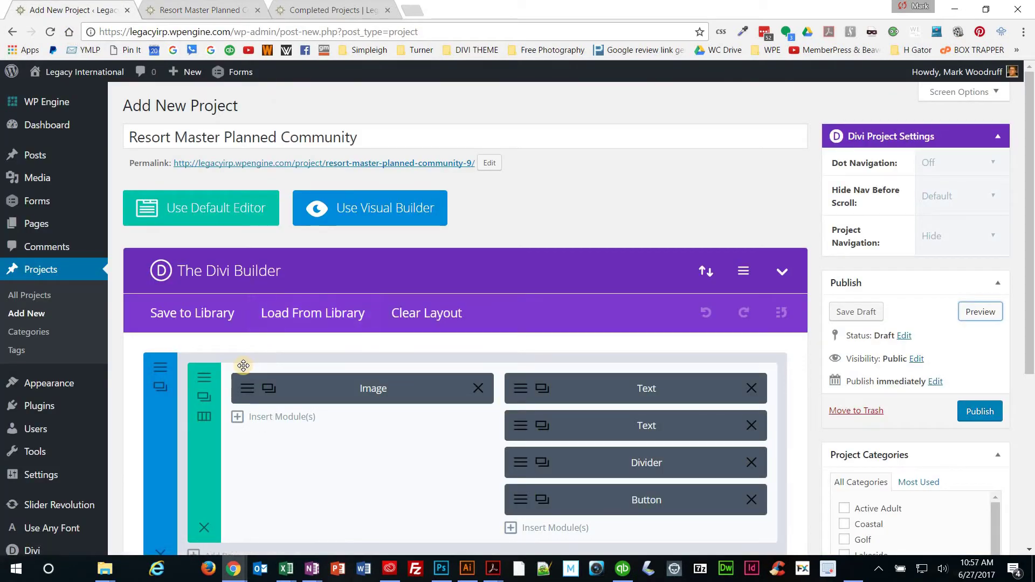
# Paste 'Resort Master Planned Community' as the heading of the description Text module
pyautogui.click(522, 389)
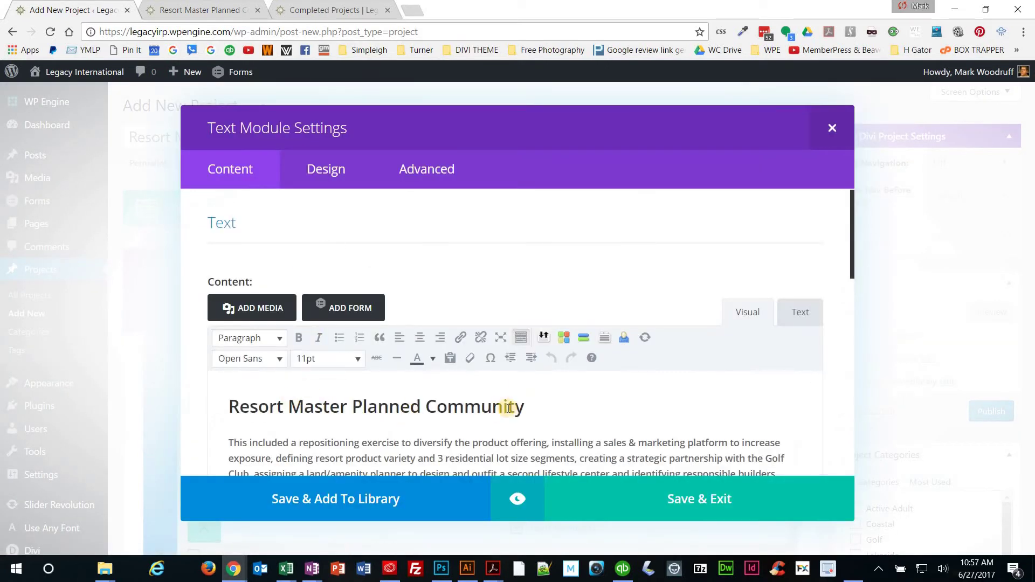
pyautogui.moveTo(516, 407); pyautogui.dragTo(156, 418)
pyautogui.hotkey('ctrl', 'v')
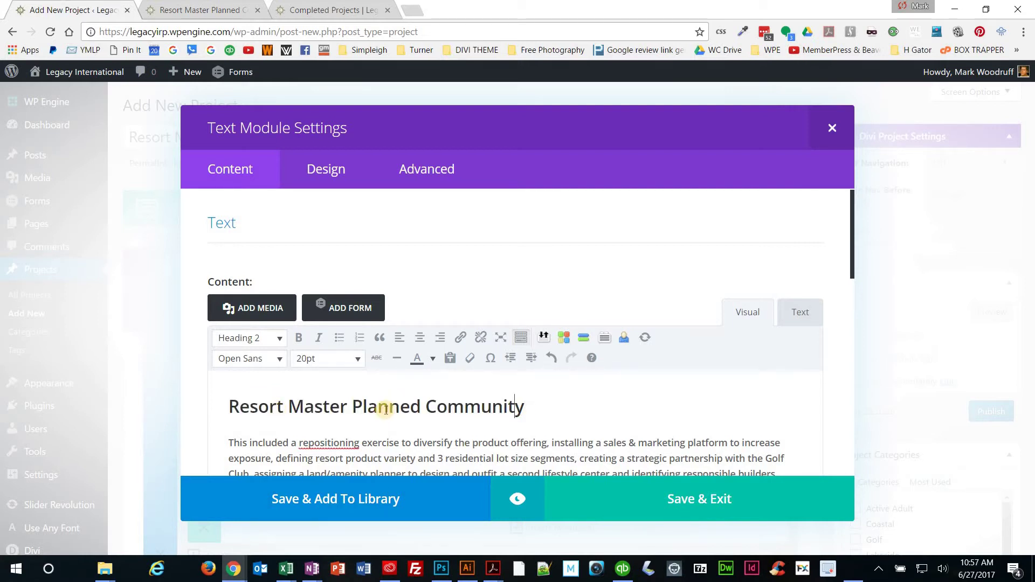
# Replace the old description with the Coachella Valley case-study paragraph copied from the PDF
pyautogui.hotkey('alt', 'Tab')
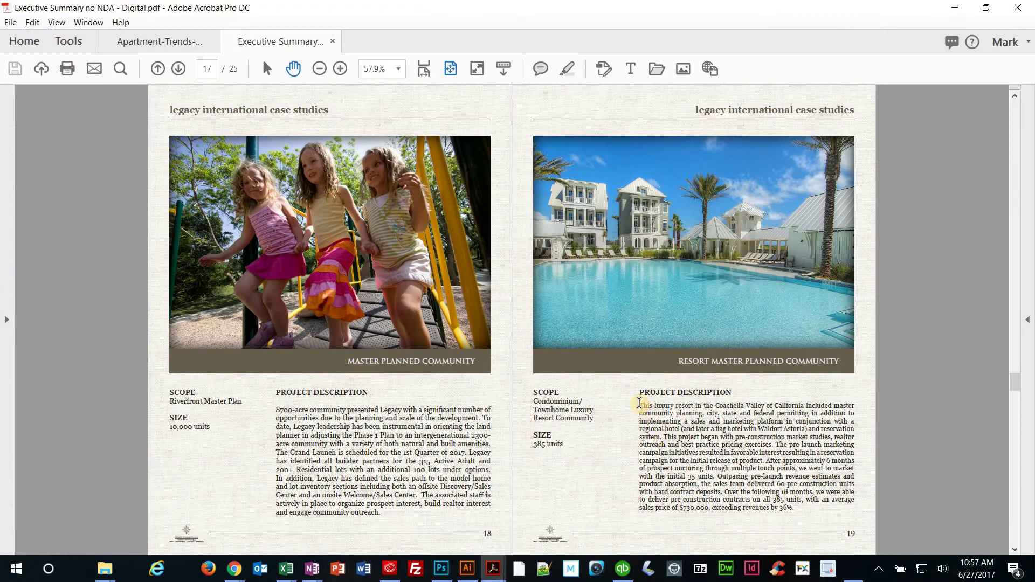
pyautogui.moveTo(640, 405); pyautogui.dragTo(797, 510)
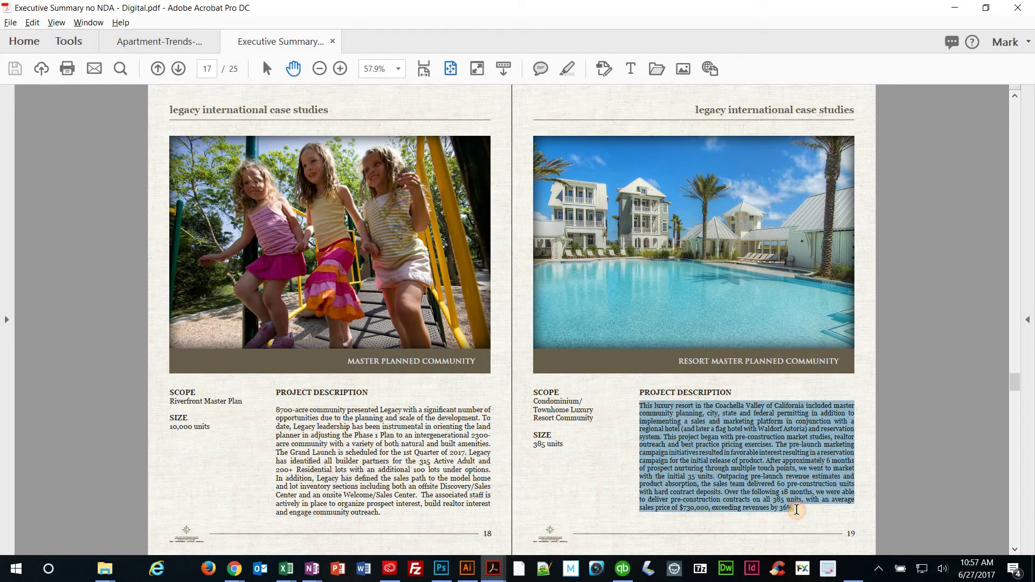
pyautogui.hotkey('alt', 'Tab')
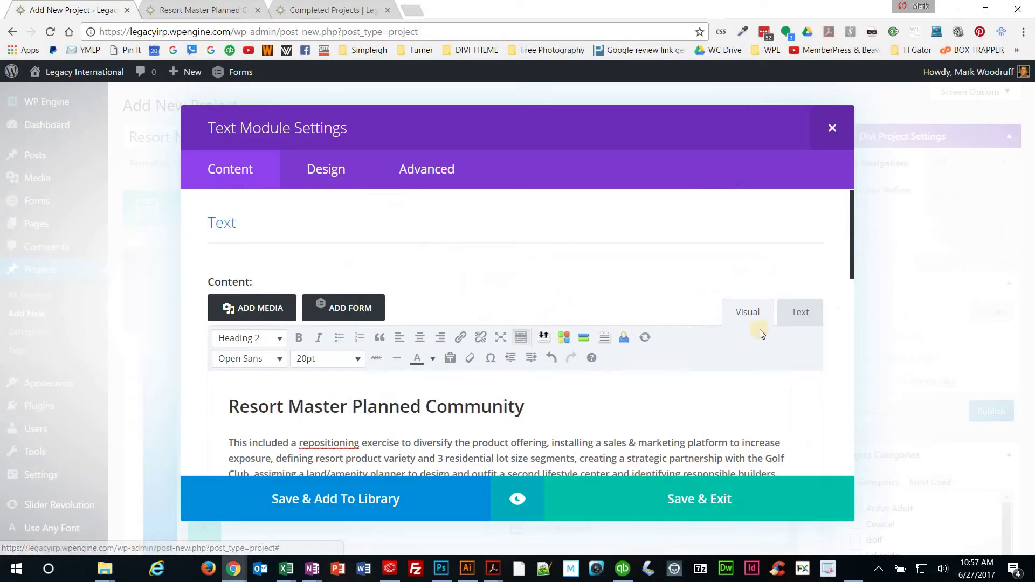
pyautogui.click(802, 313)
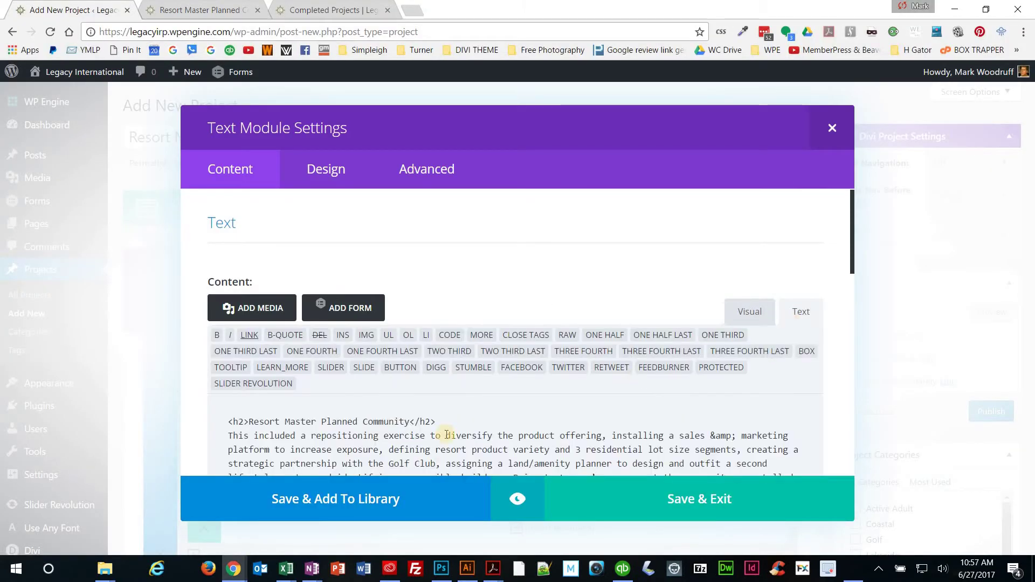
pyautogui.doubleClick(238, 438)
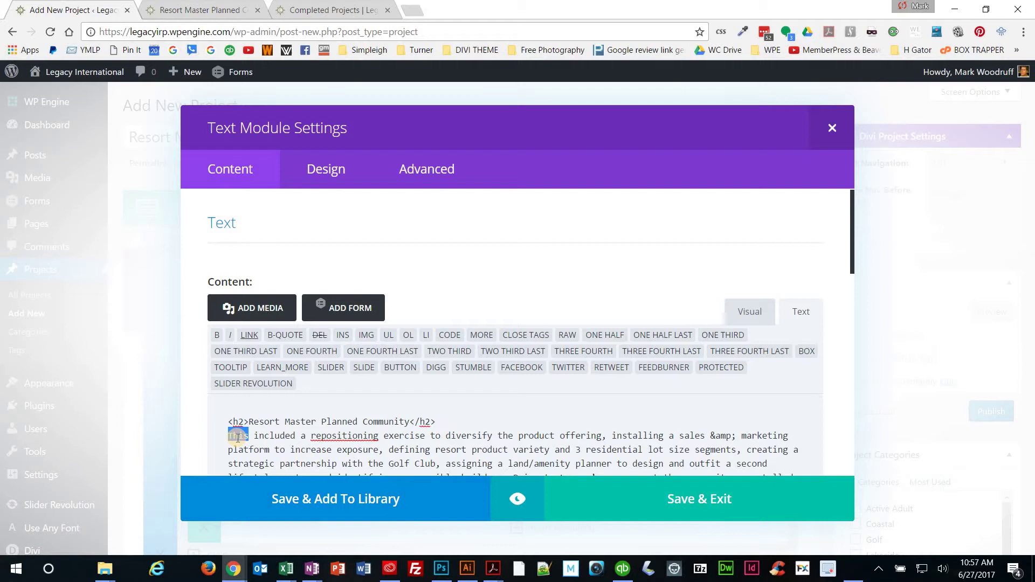
pyautogui.hotkey('ctrl', 'shift', 'End')
pyautogui.press('Delete')
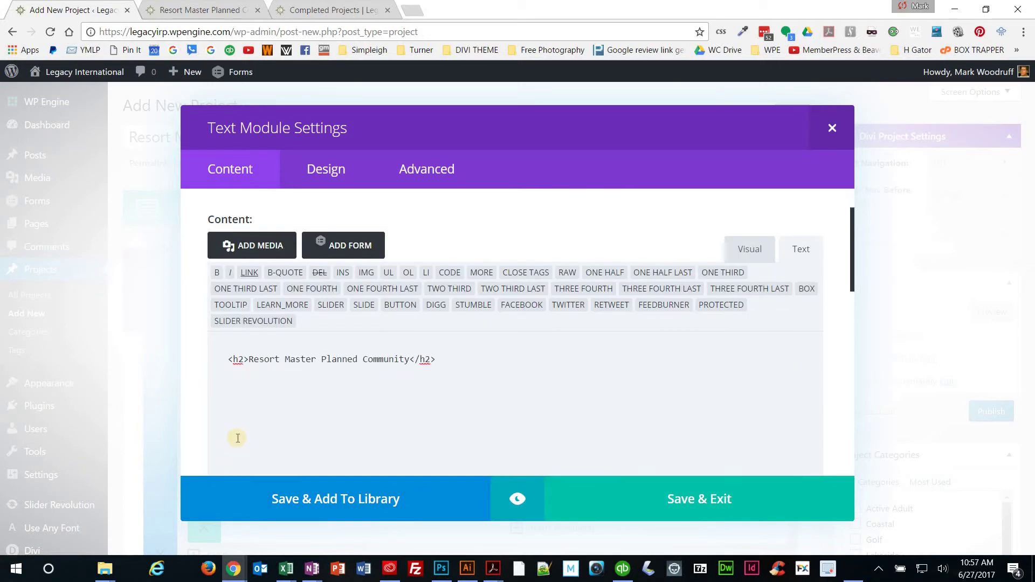
pyautogui.hotkey('ctrl', 'v')
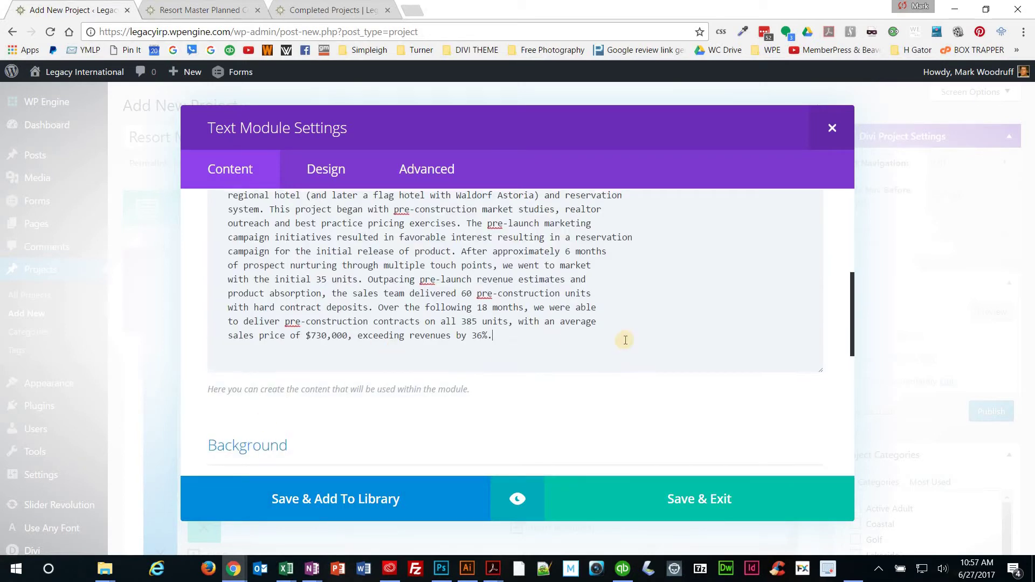
pyautogui.scroll(5, 626, 340)
pyautogui.scroll(2, 613, 238)
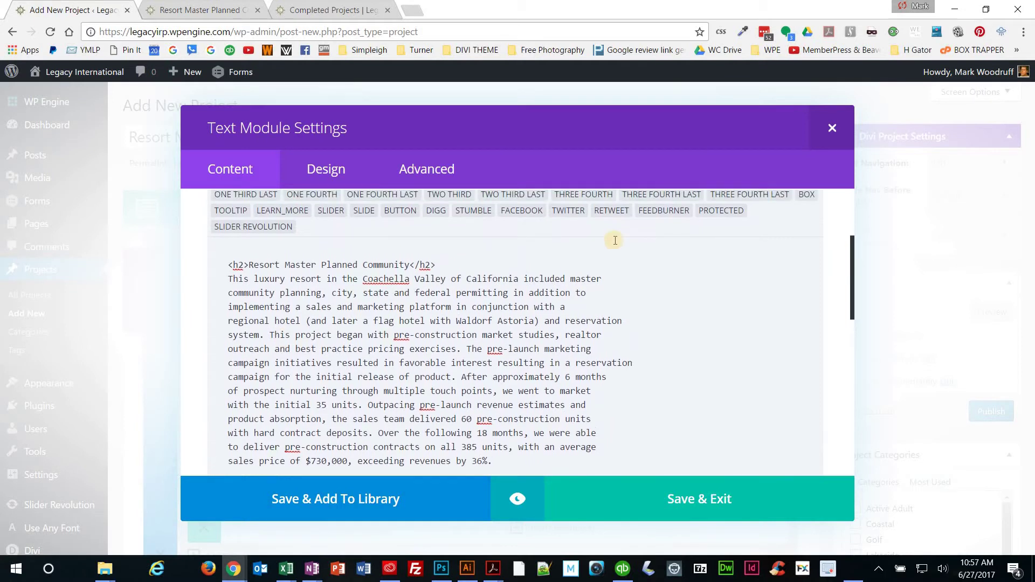
pyautogui.scroll(3, 750, 262)
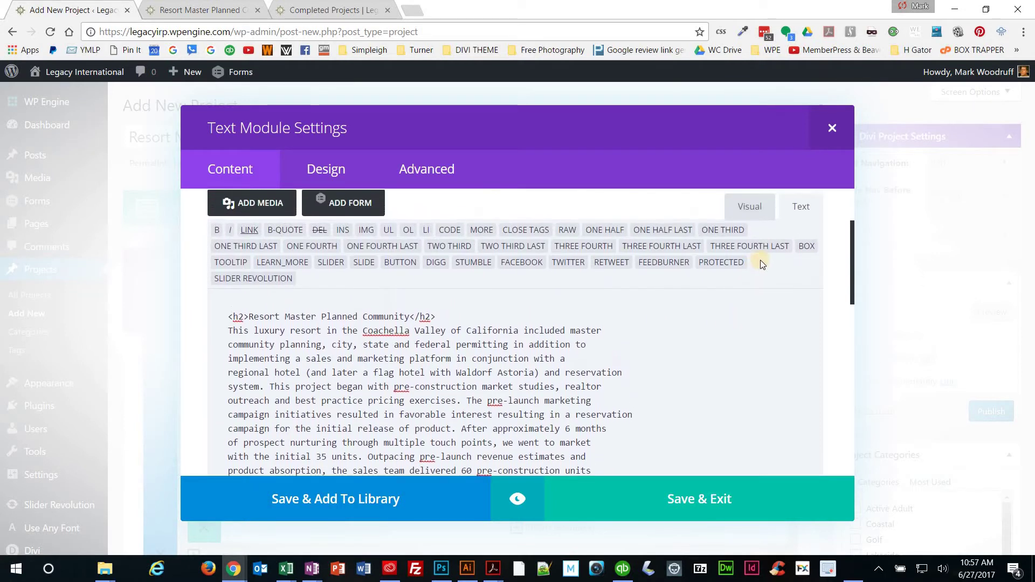
pyautogui.click(749, 257)
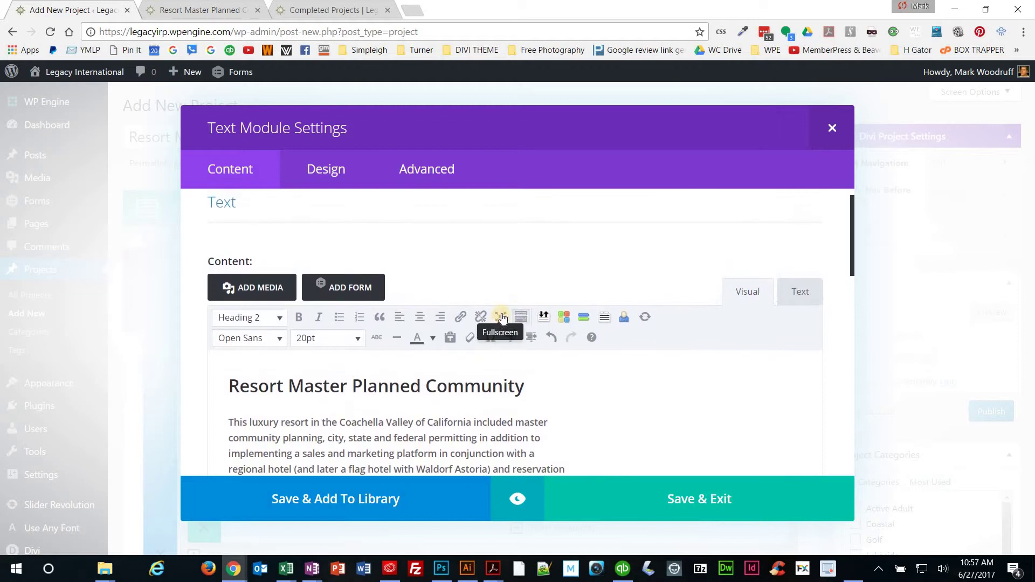
# In full-screen editing, delete each stray line break so the case-study paragraph reads as one block
pyautogui.click(500, 318)
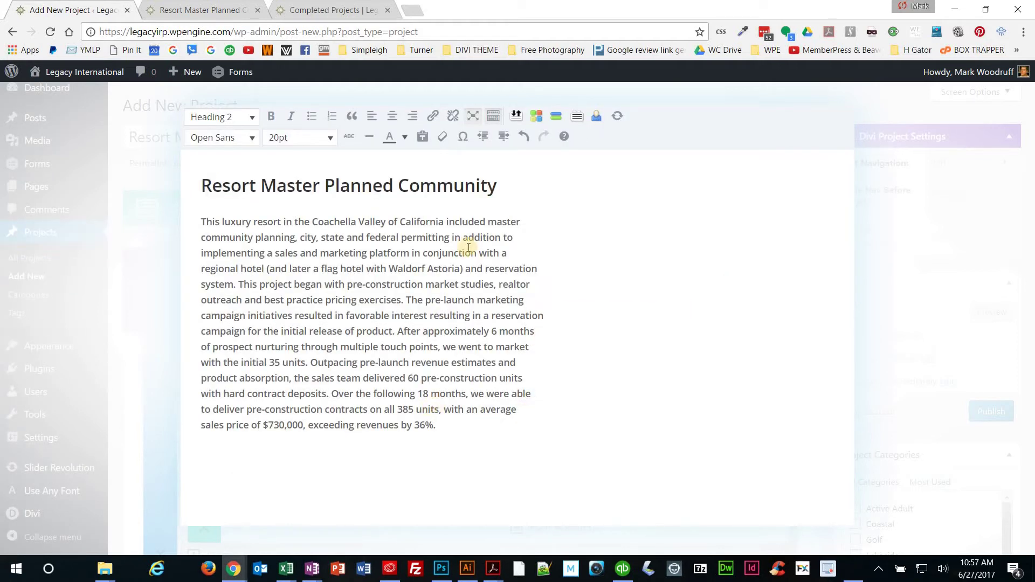
pyautogui.click(526, 410)
pyautogui.press('Delete')
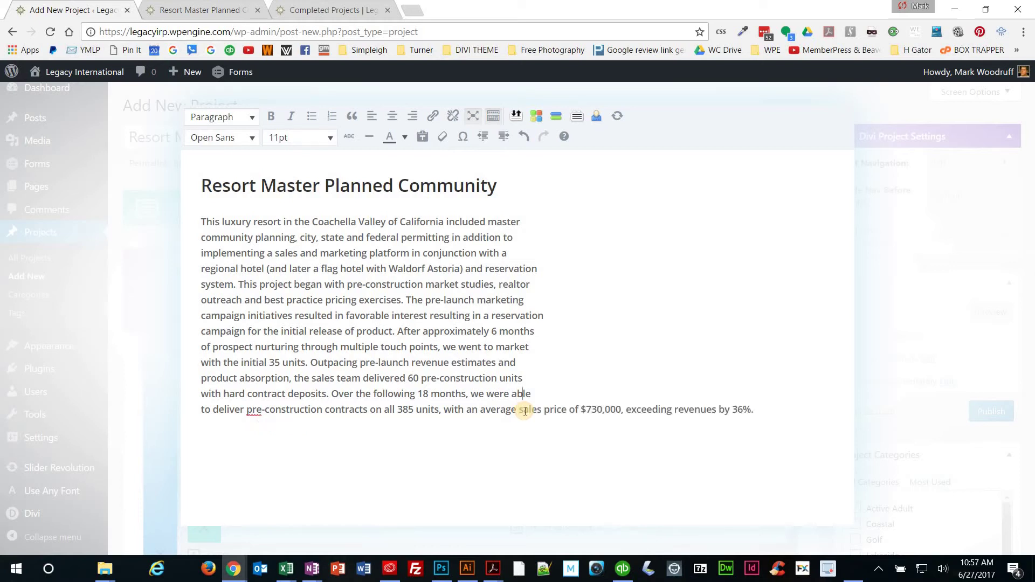
pyautogui.press('Delete')
pyautogui.press('Delete')
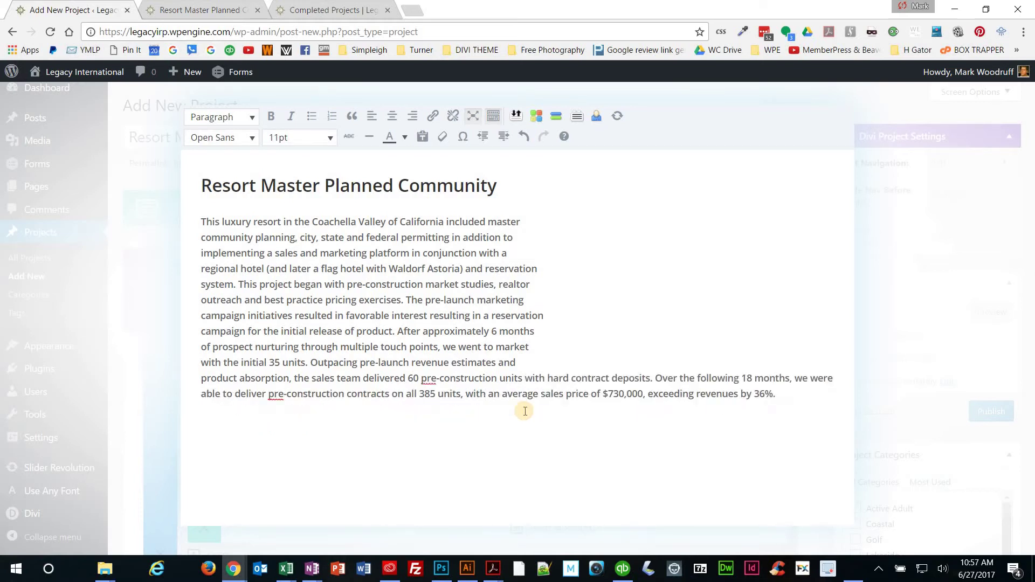
pyautogui.press('Delete')
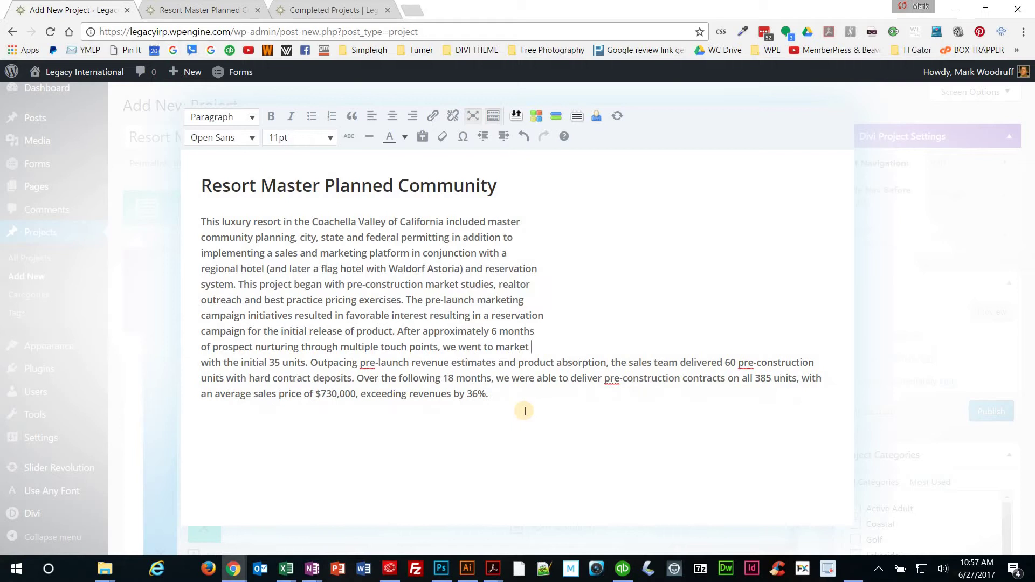
pyautogui.press('Delete')
pyautogui.press('Up')
pyautogui.press('Delete')
pyautogui.press('Up')
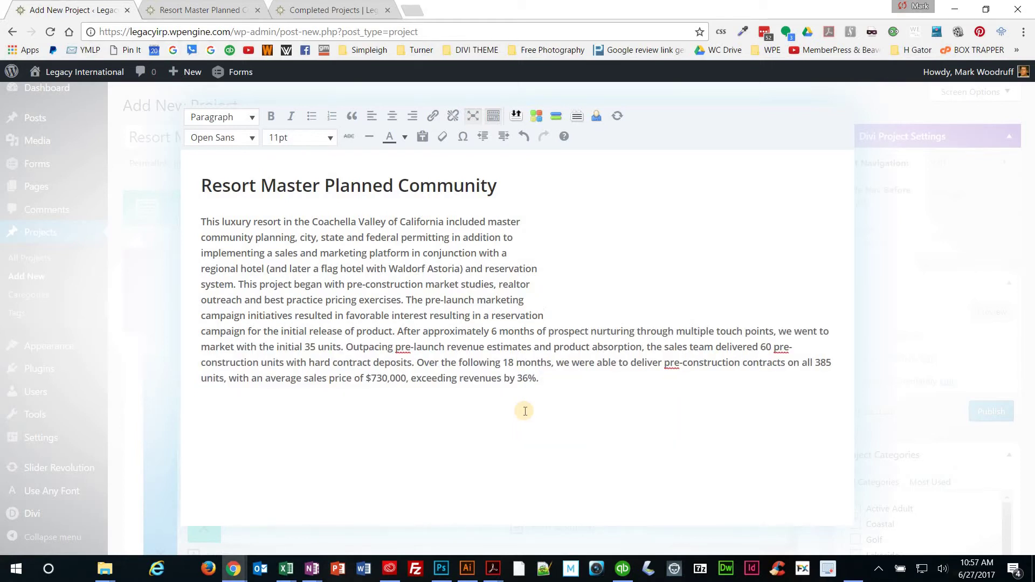
pyautogui.press('Delete')
pyautogui.press('Delete')
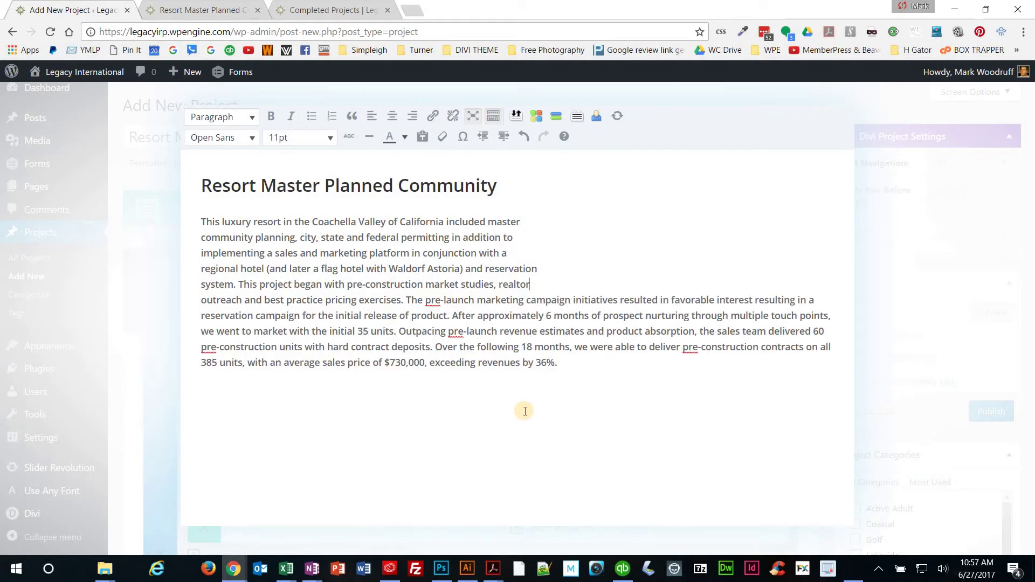
pyautogui.press('Delete')
pyautogui.press('Delete')
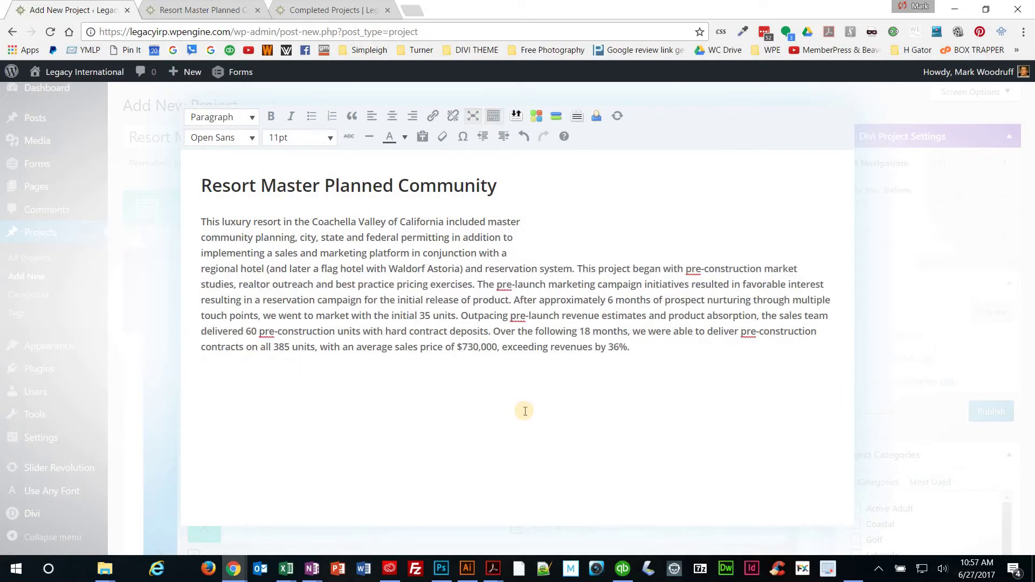
pyautogui.press('Delete')
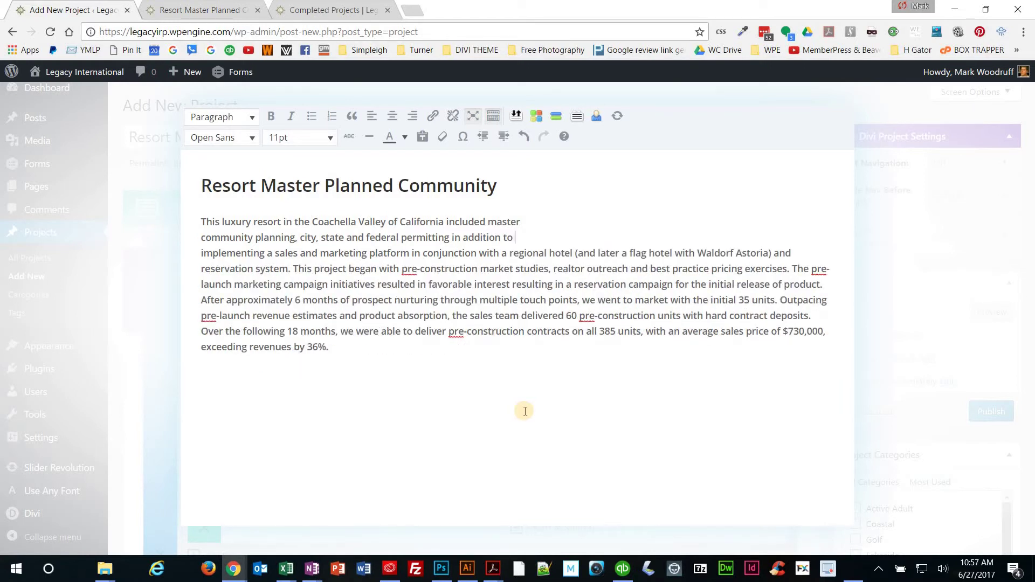
pyautogui.press('Delete')
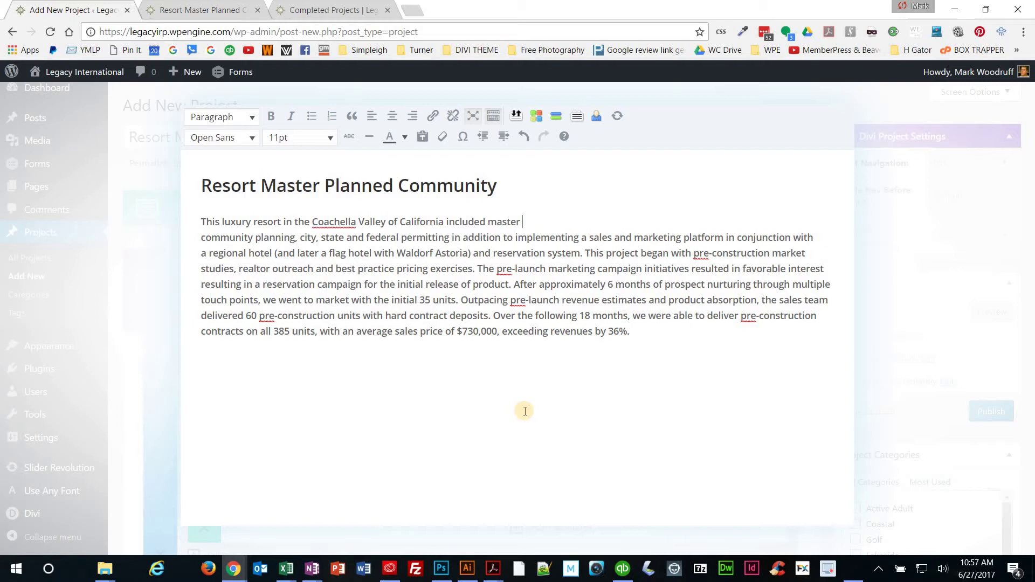
pyautogui.press('Delete')
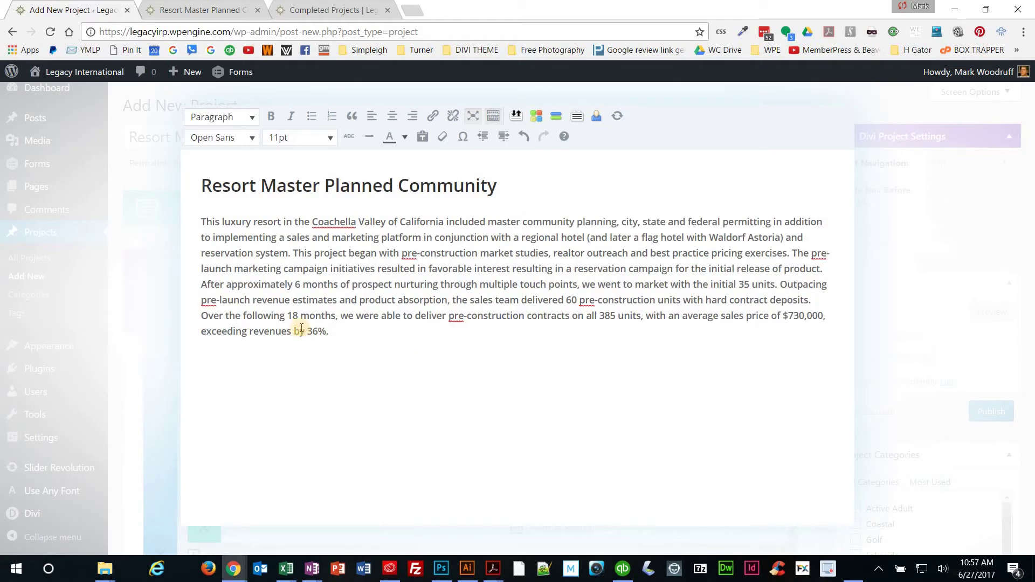
pyautogui.click(473, 117)
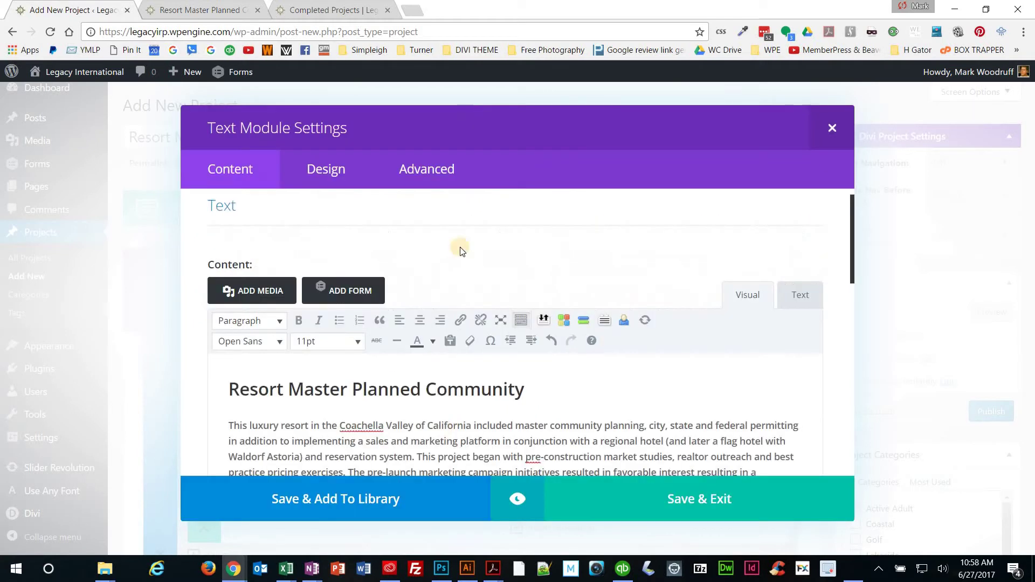
# Preview the text module with the pool image and case-study copy, then save and exit its settings
pyautogui.click(516, 499)
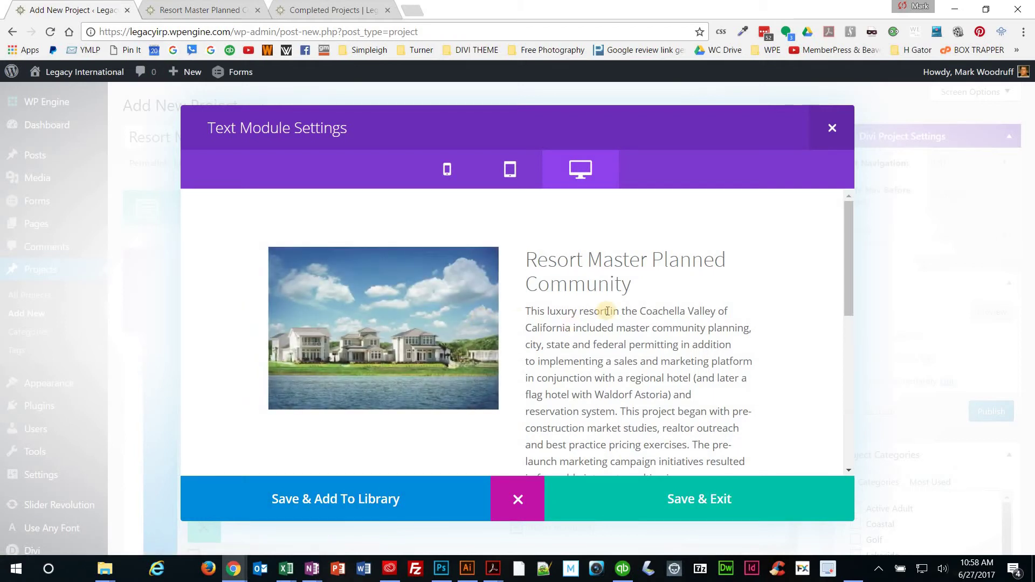
pyautogui.scroll(-6, 608, 311)
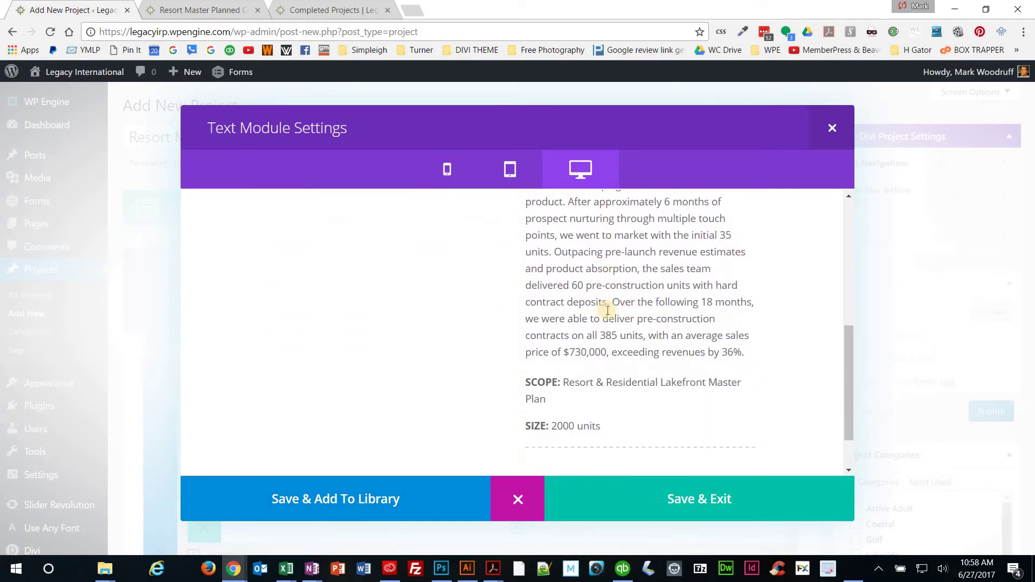
pyautogui.scroll(-1, 572, 334)
pyautogui.moveTo(538, 358); pyautogui.dragTo(569, 401)
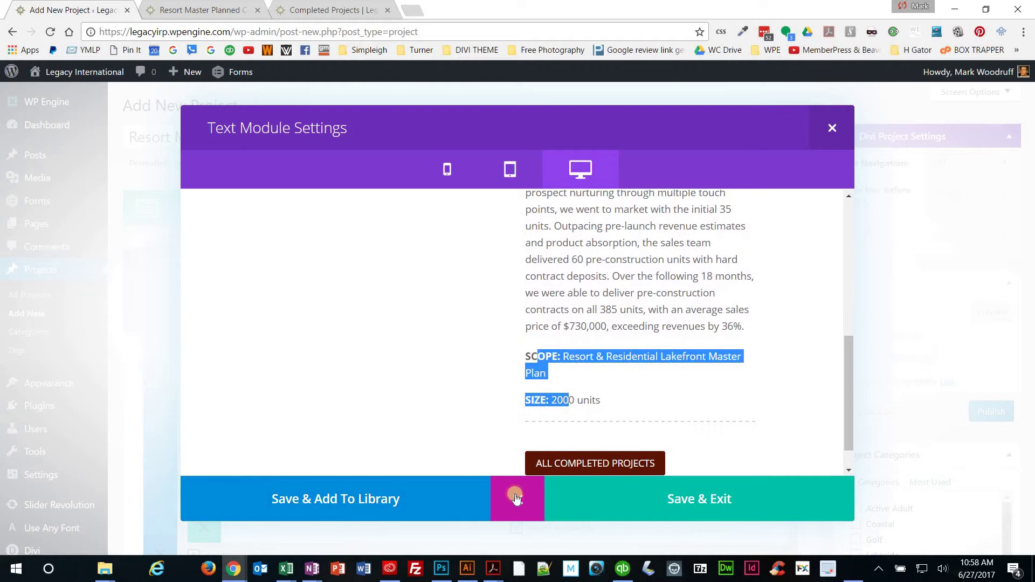
pyautogui.click(694, 498)
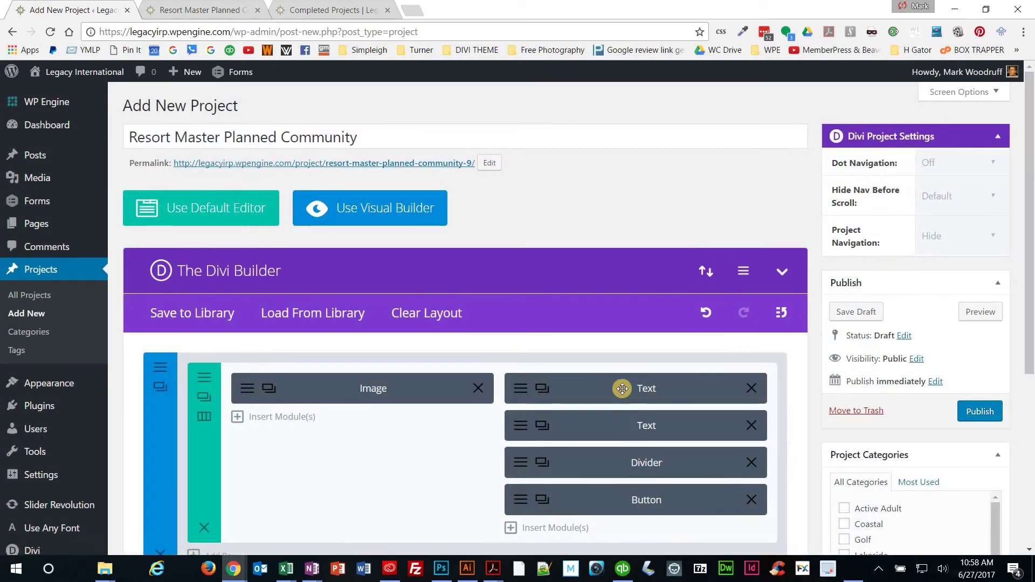
# Copy the SCOPE text 'Condominium/Townhome Luxury Resort Community' from page 19 of the case-study PDF
pyautogui.hotkey('alt', 'Tab')
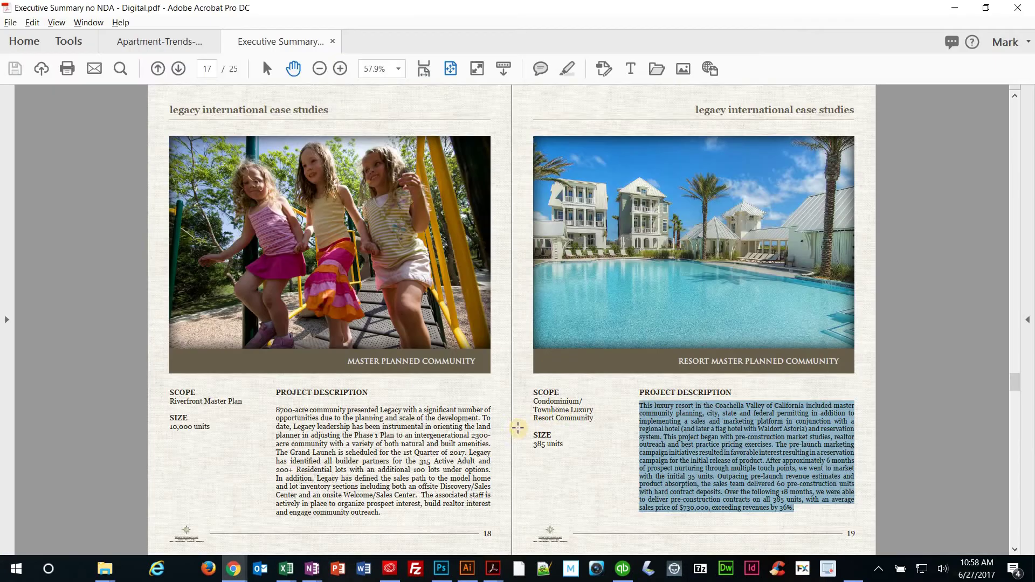
pyautogui.moveTo(594, 419); pyautogui.dragTo(531, 406)
pyautogui.hotkey('ctrl', 'c')
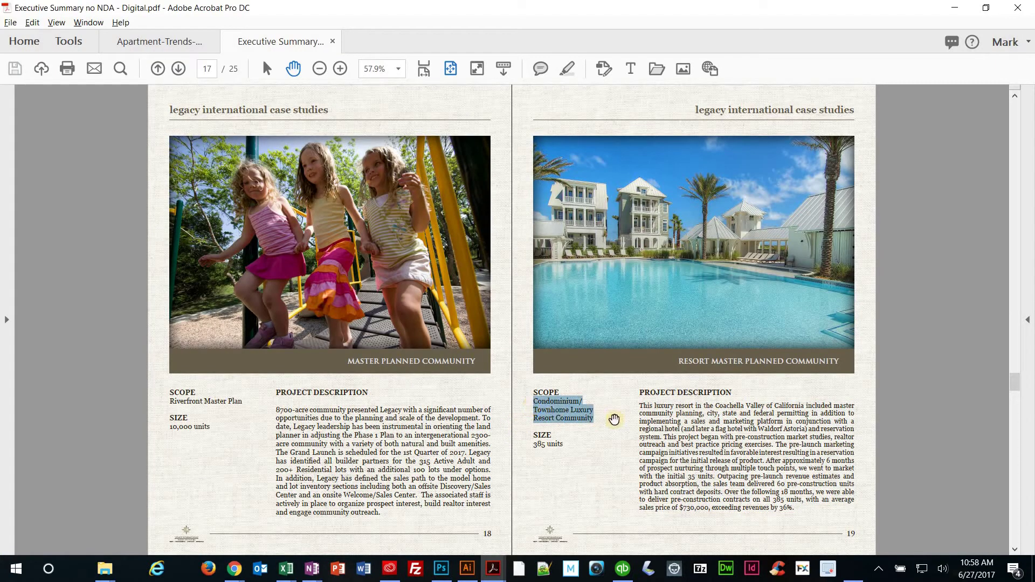
pyautogui.hotkey('alt', 'Tab')
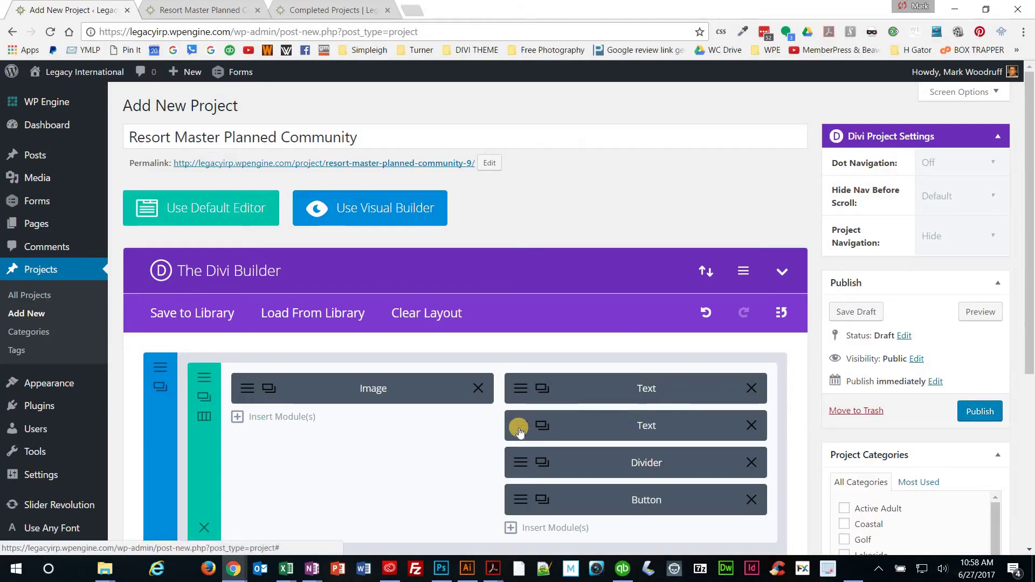
# Replace the second Text module's scope with unbolded 'Condominium/Townhome Luxury Resort Community' on one line
pyautogui.click(518, 428)
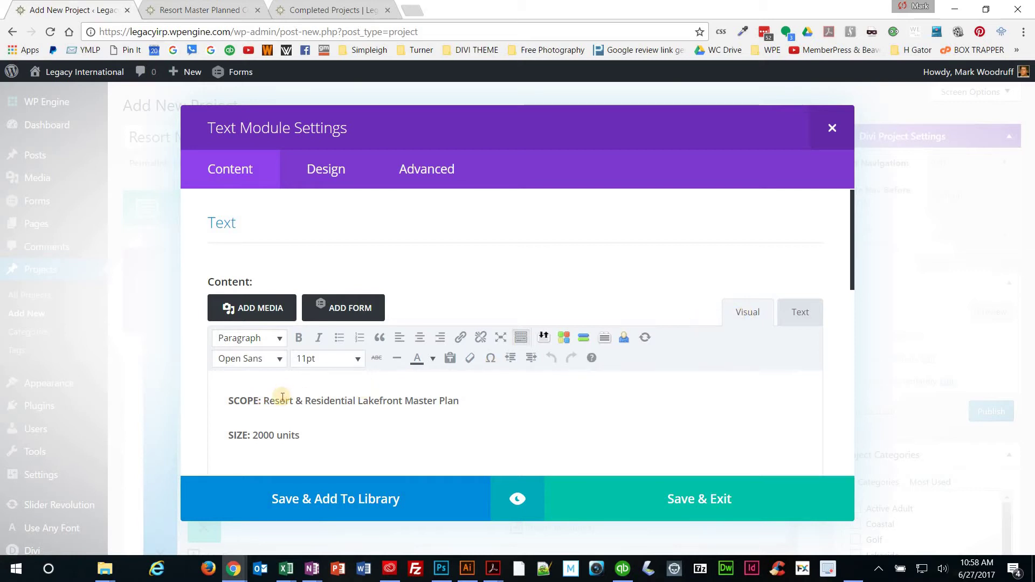
pyautogui.moveTo(265, 400); pyautogui.dragTo(462, 399)
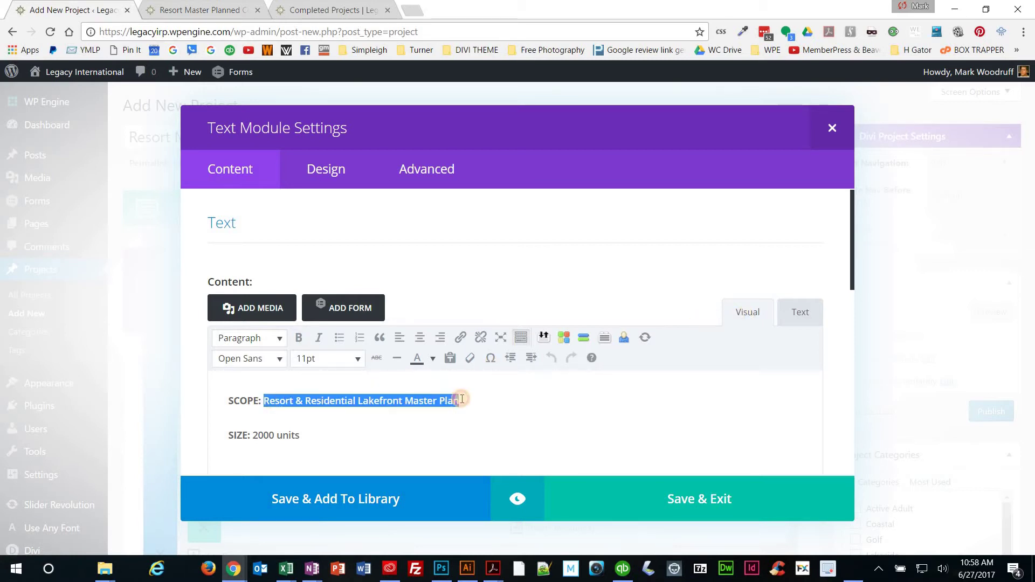
pyautogui.hotkey('ctrl', 'v')
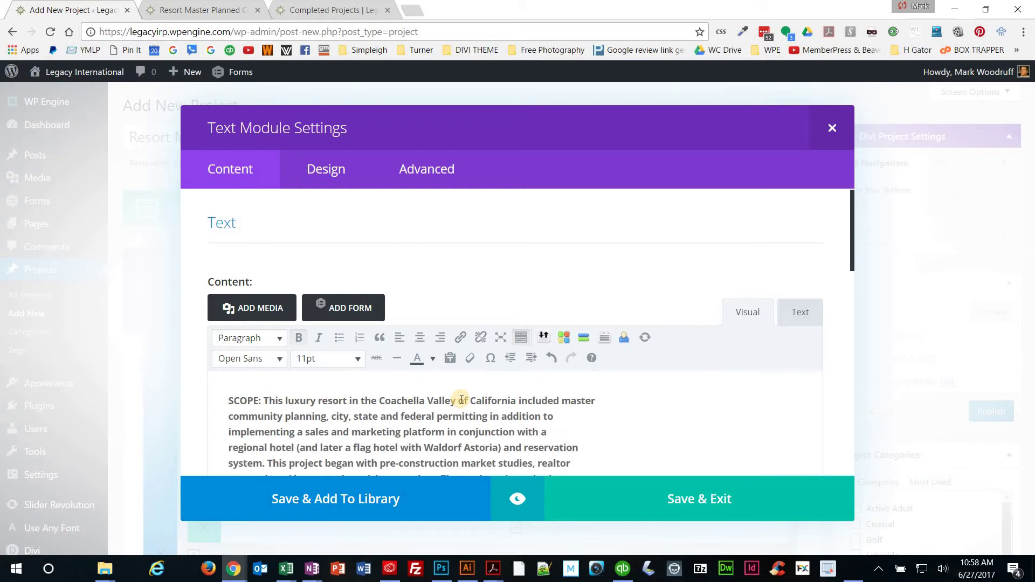
pyautogui.hotkey('ctrl', 'z')
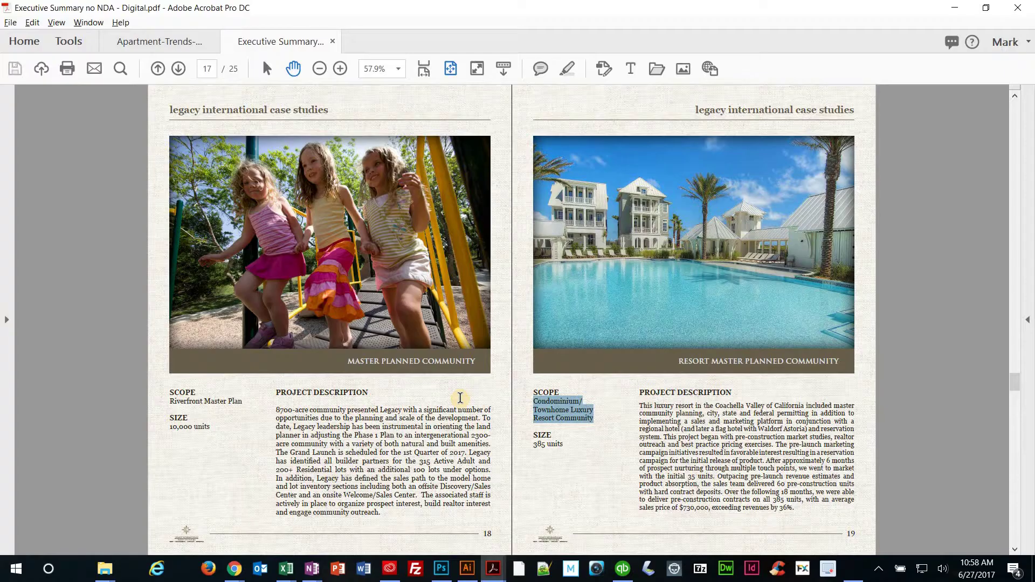
pyautogui.hotkey('alt', 'Tab')
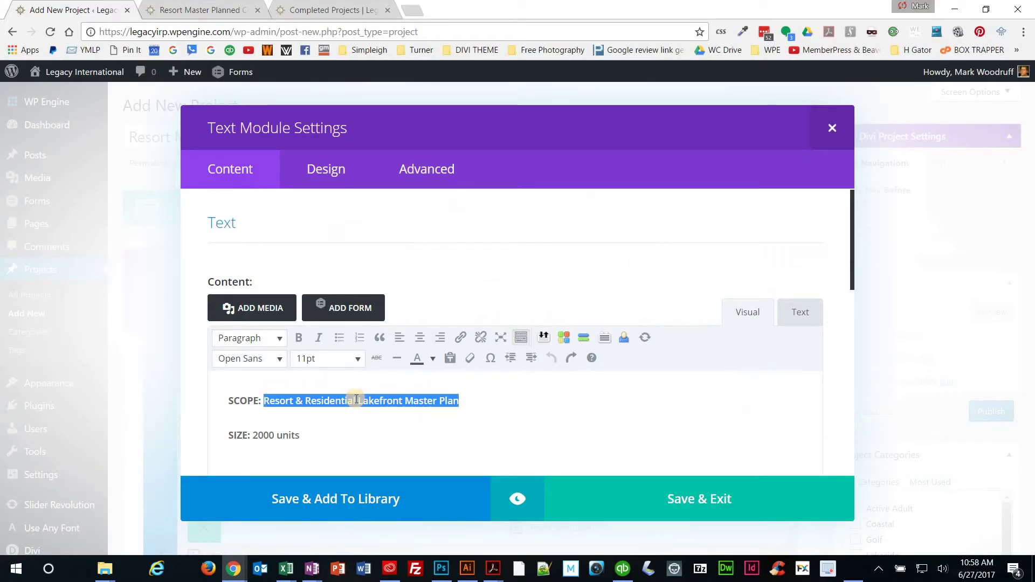
pyautogui.hotkey('ctrl', 'v')
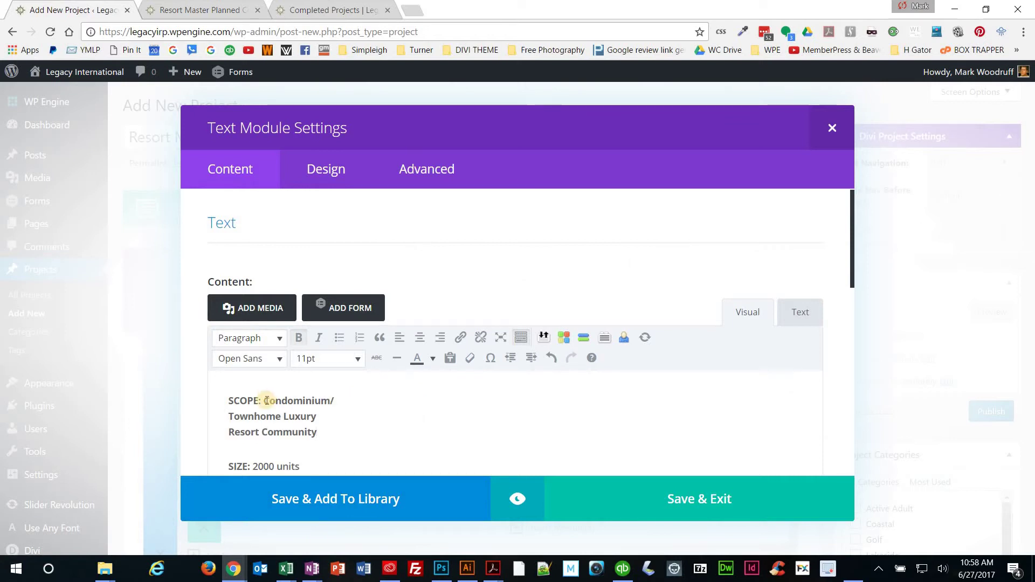
pyautogui.moveTo(272, 402); pyautogui.dragTo(322, 432)
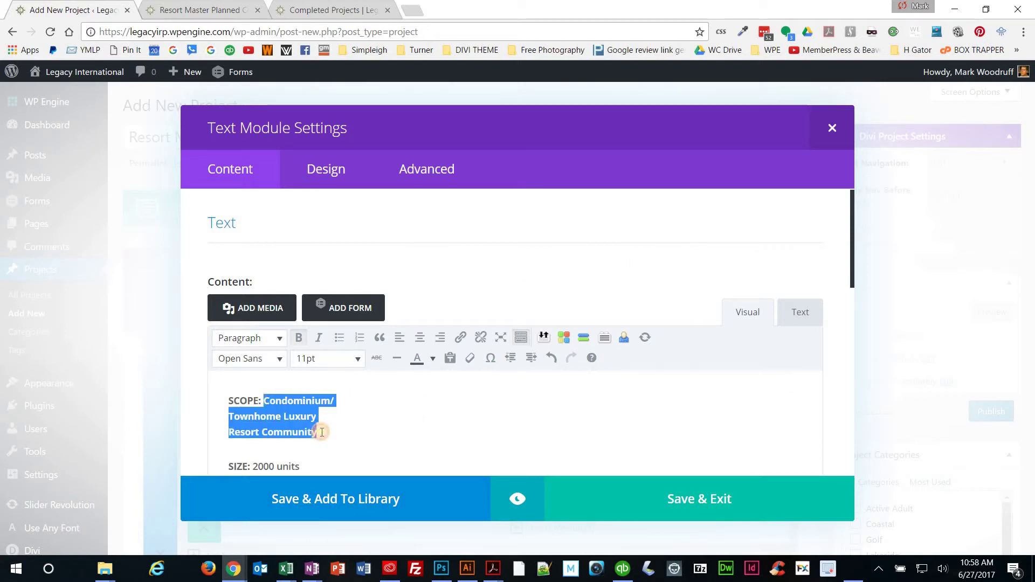
pyautogui.click(299, 338)
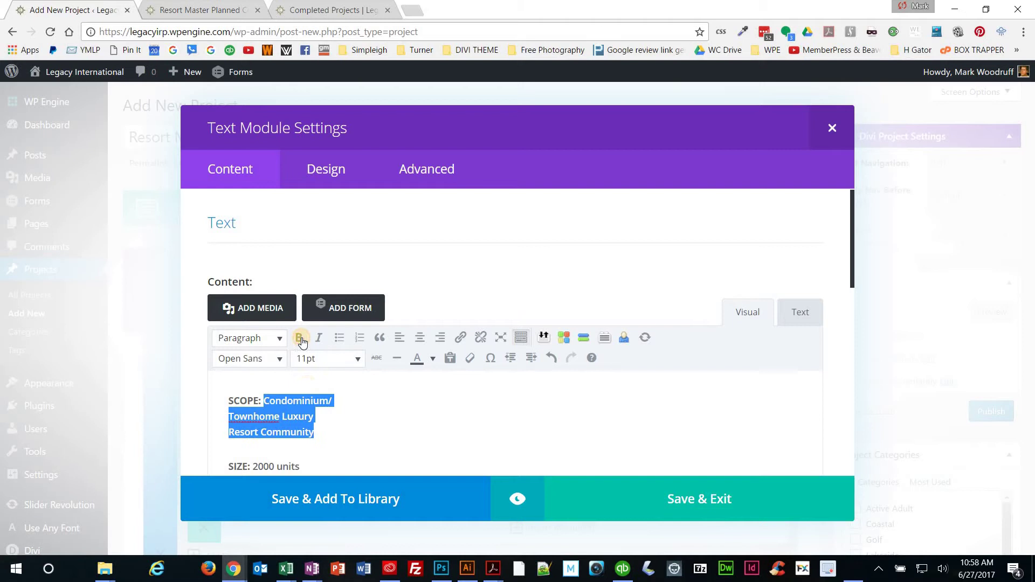
pyautogui.click(344, 403)
pyautogui.press('Delete')
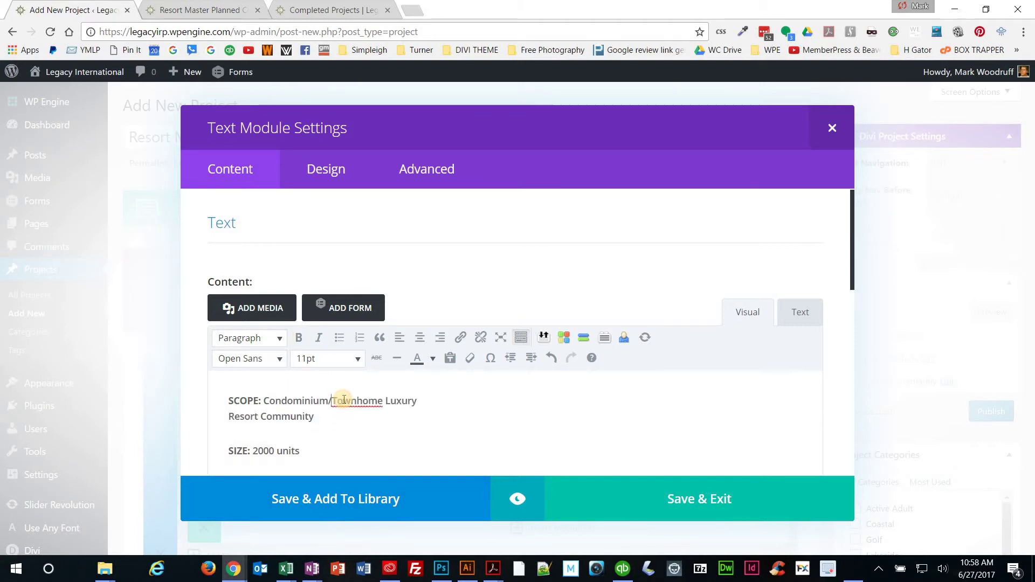
pyautogui.press('Delete')
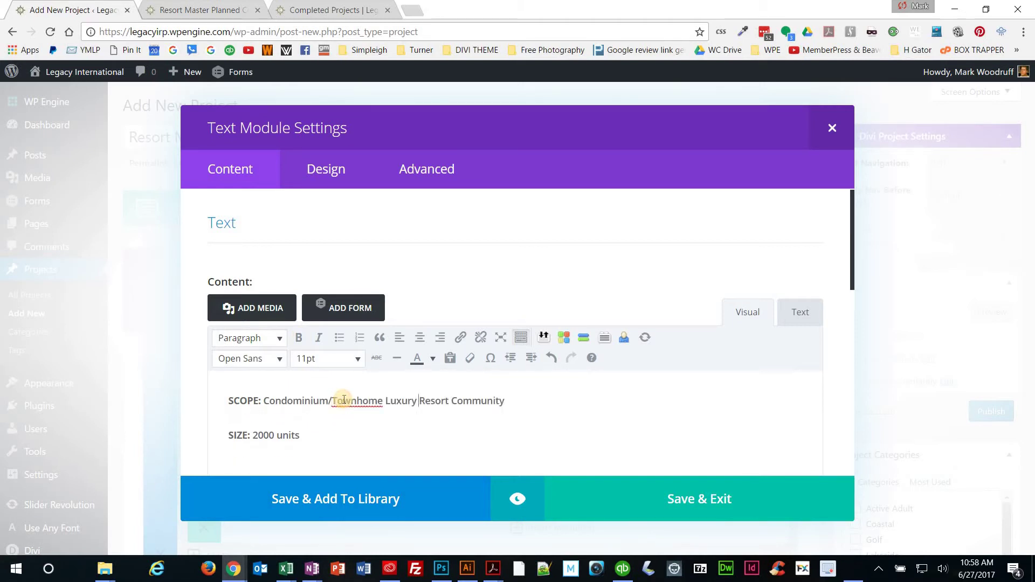
# Change the size from 2000 to 385 units, preview the module, and save it
pyautogui.doubleClick(264, 435)
pyautogui.hotkey('alt', 'Tab')
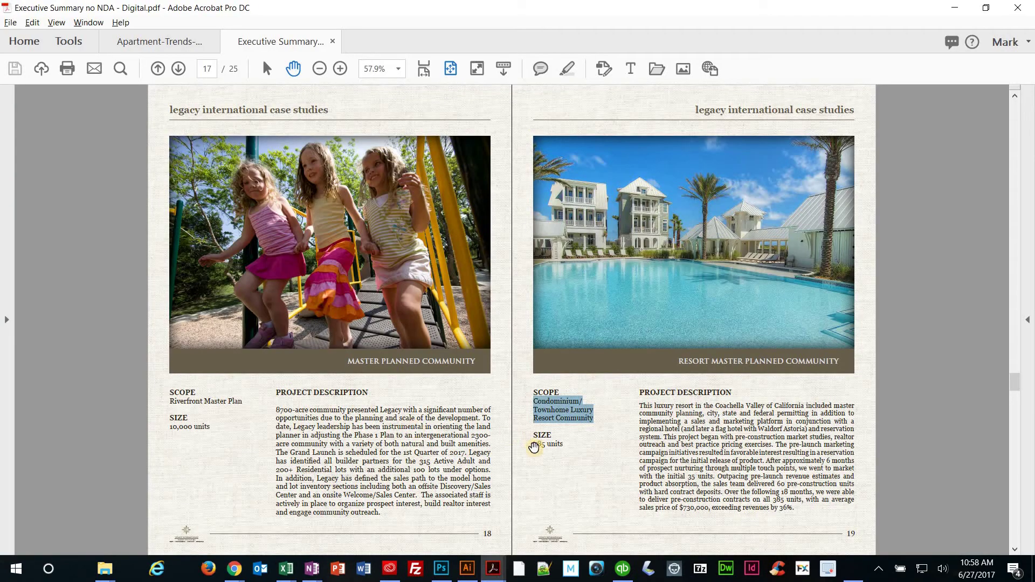
pyautogui.hotkey('alt', 'Tab')
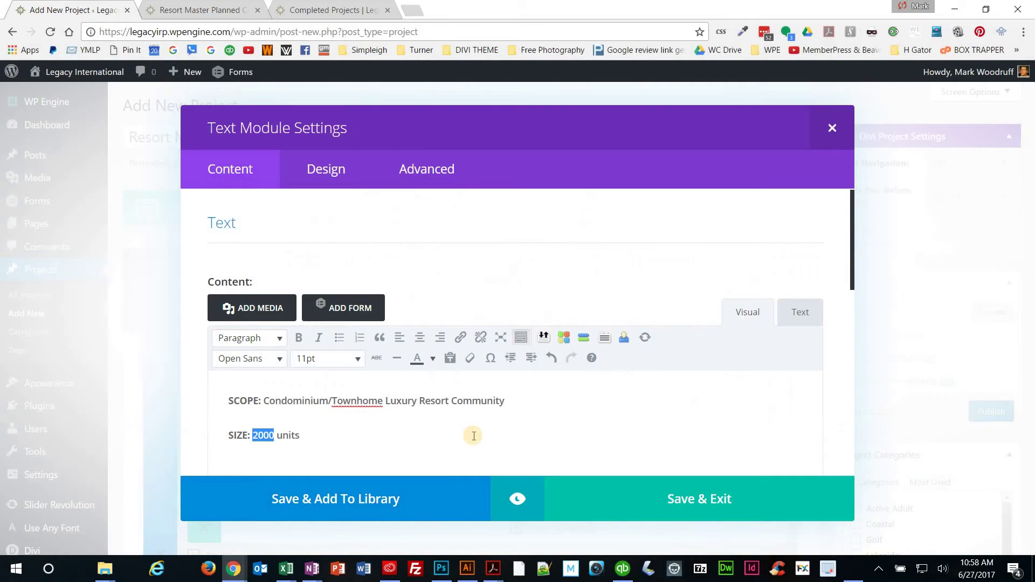
pyautogui.click(520, 499)
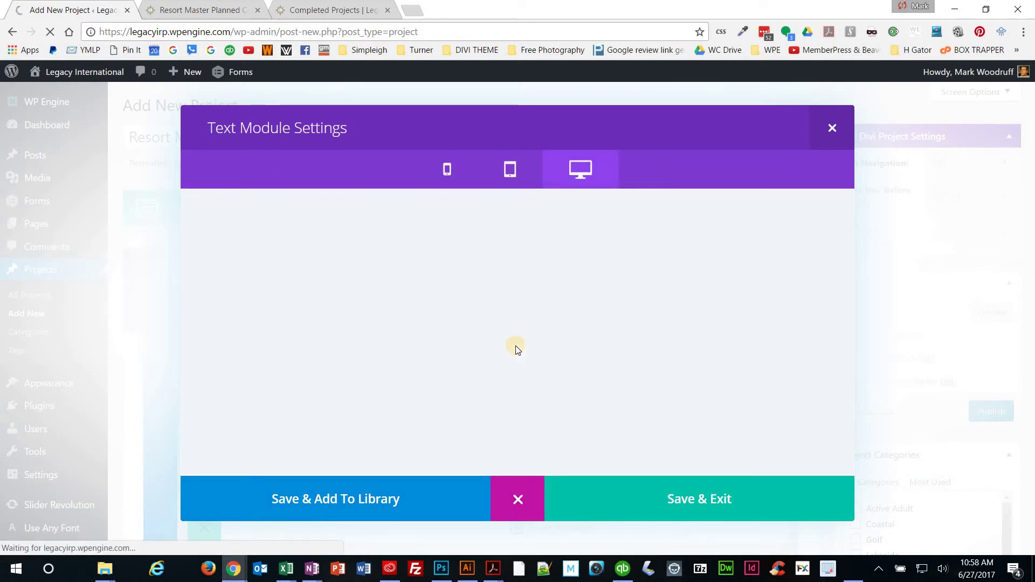
pyautogui.scroll(-6, 497, 342)
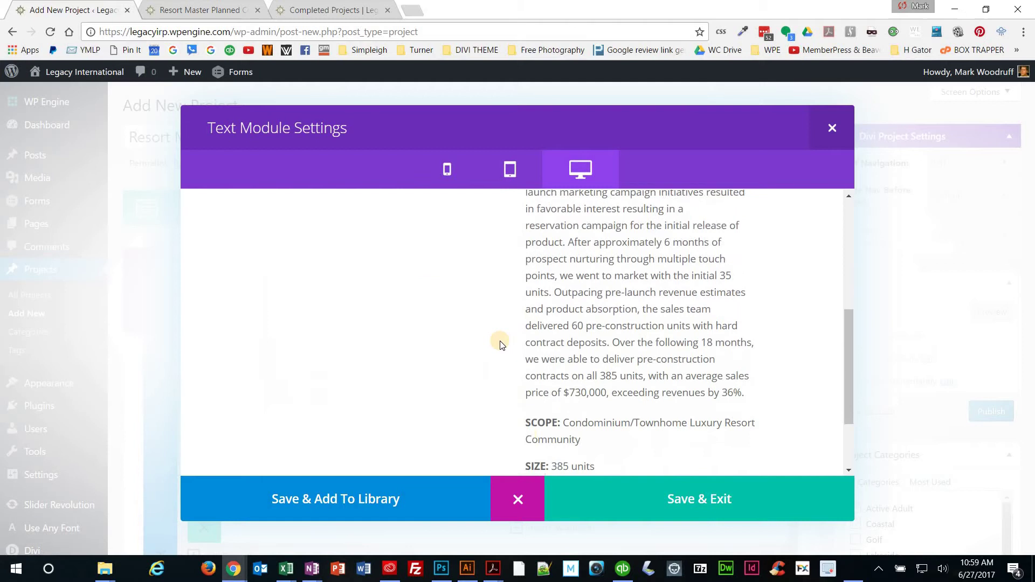
pyautogui.click(711, 504)
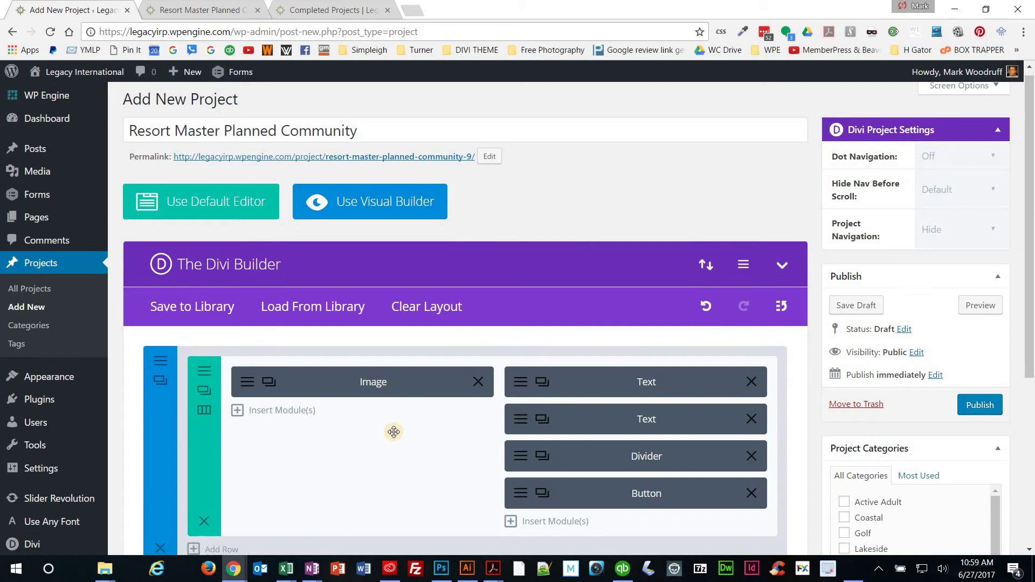
# Look up the Page 19 categories, Resort and Multi-Family, in the OneNote case-study notes
pyautogui.scroll(-3, 619, 395)
pyautogui.hotkey('alt', 'Tab')
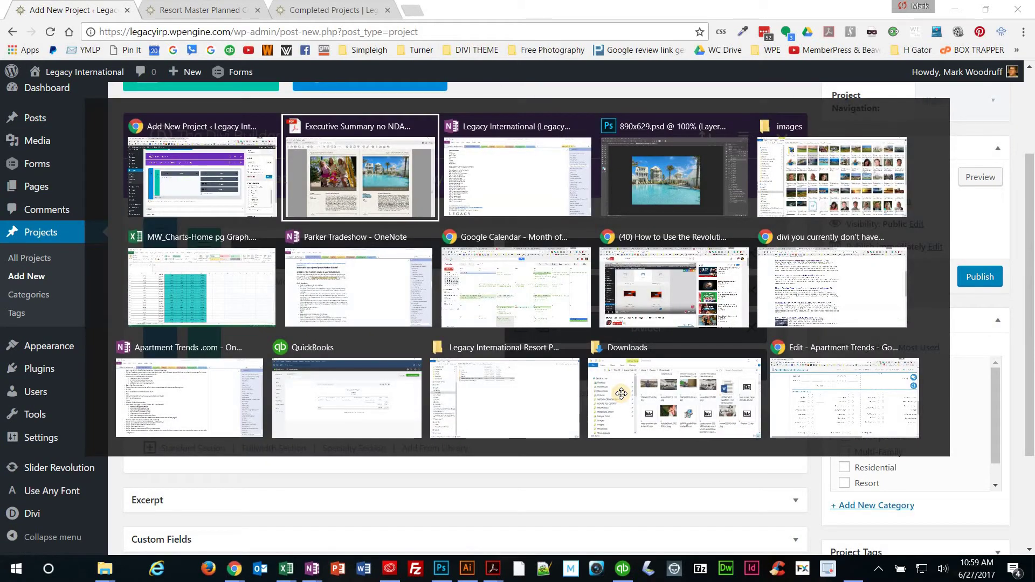
pyautogui.hotkey('alt', 'Tab')
pyautogui.click(74, 368)
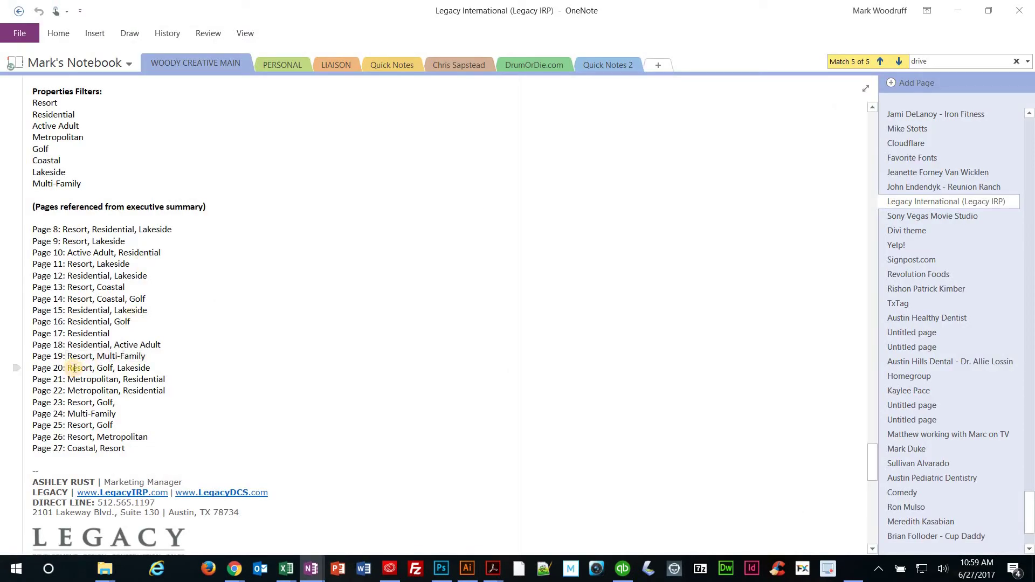
pyautogui.moveTo(69, 368); pyautogui.dragTo(154, 368)
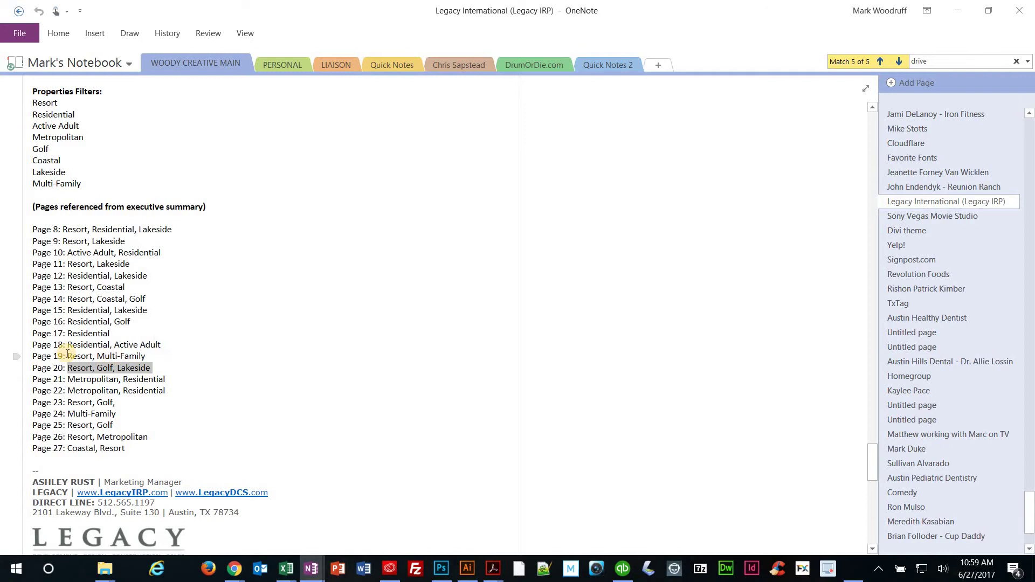
pyautogui.moveTo(81, 356); pyautogui.dragTo(137, 357)
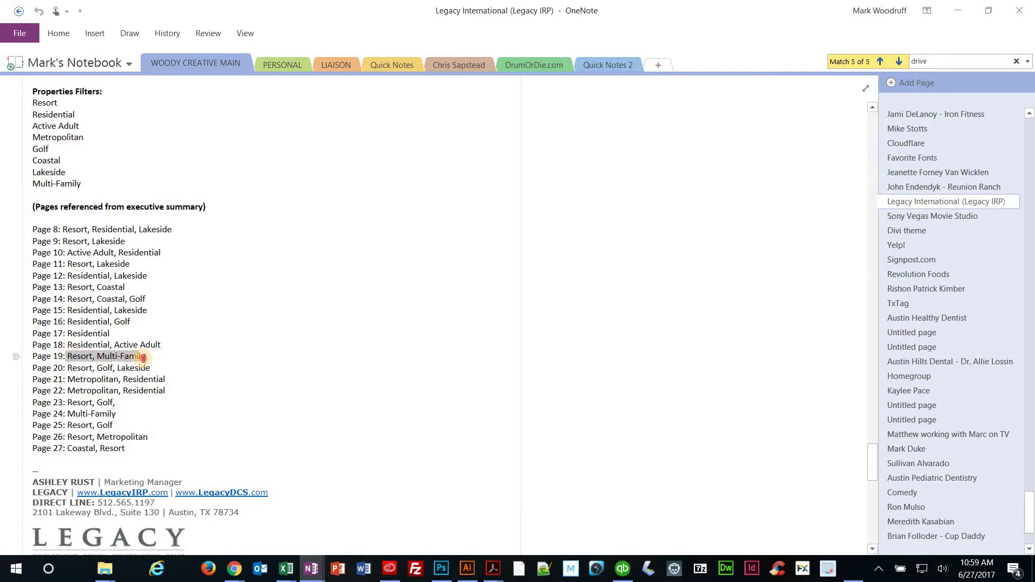
# Tick the Multi-Family and Resort project categories, checking them against the Completed Projects page
pyautogui.hotkey('alt', 'Tab')
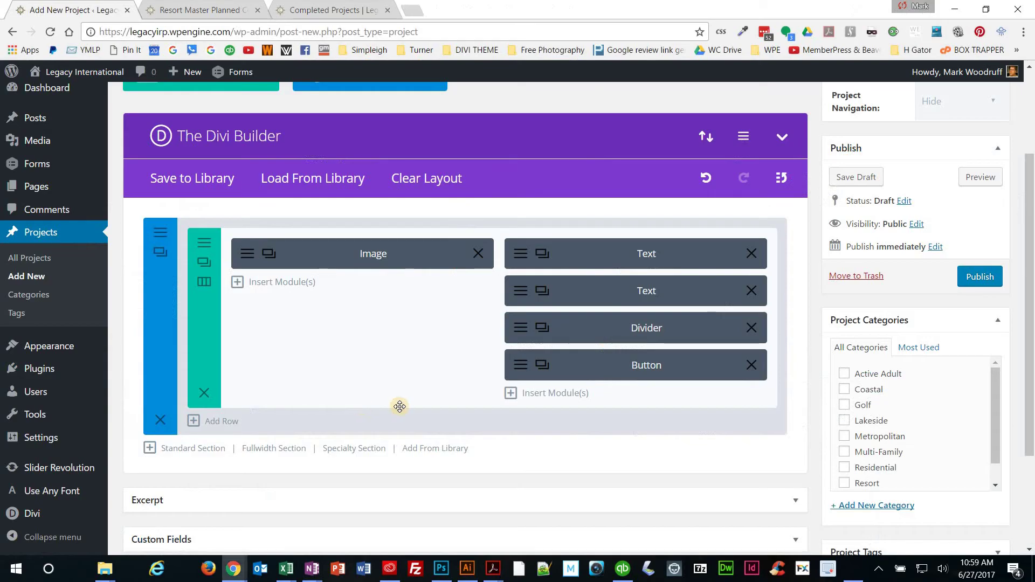
pyautogui.scroll(-1, 863, 431)
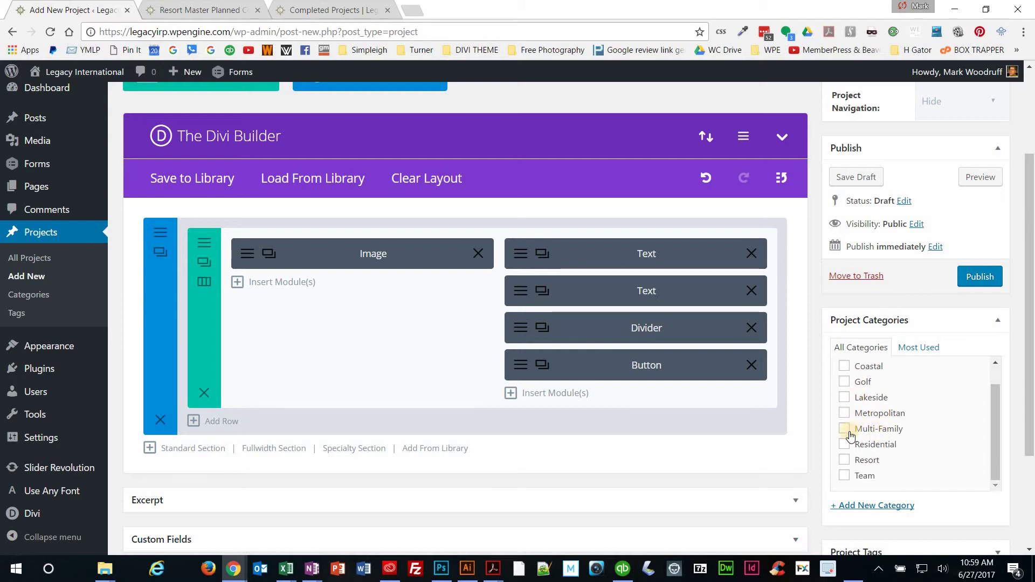
pyautogui.click(845, 460)
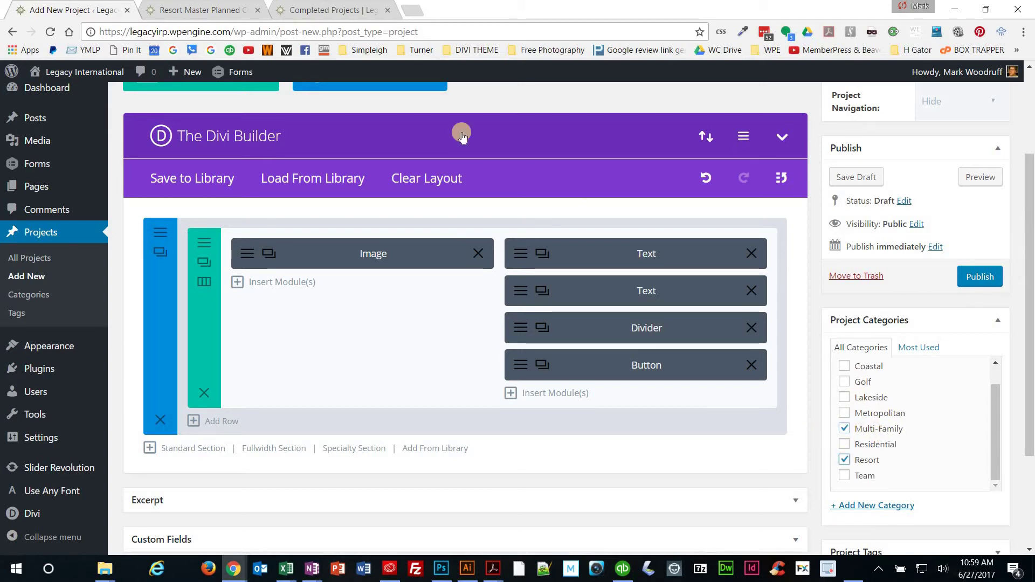
pyautogui.click(310, 11)
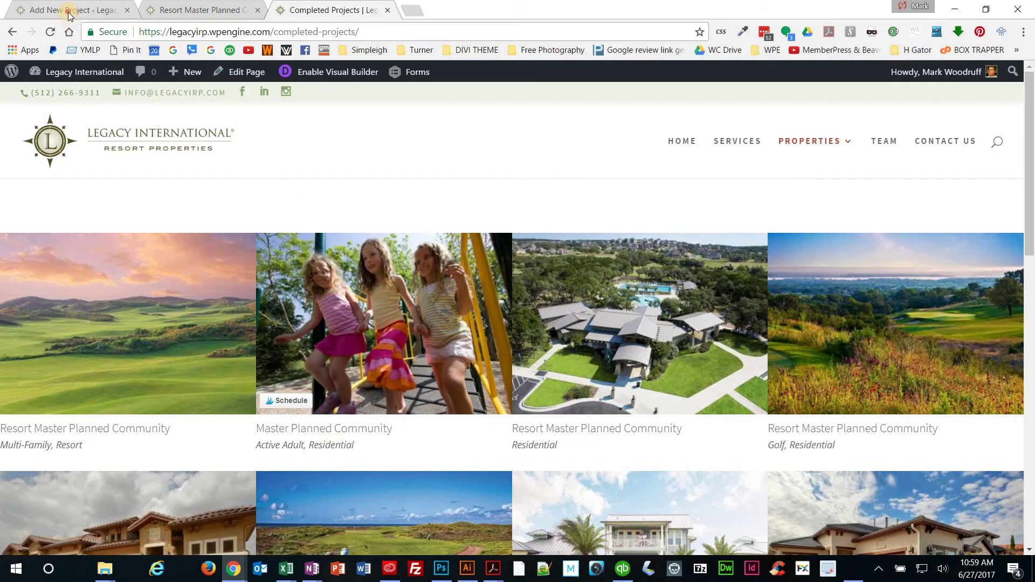
pyautogui.hotkey('ctrl', '1')
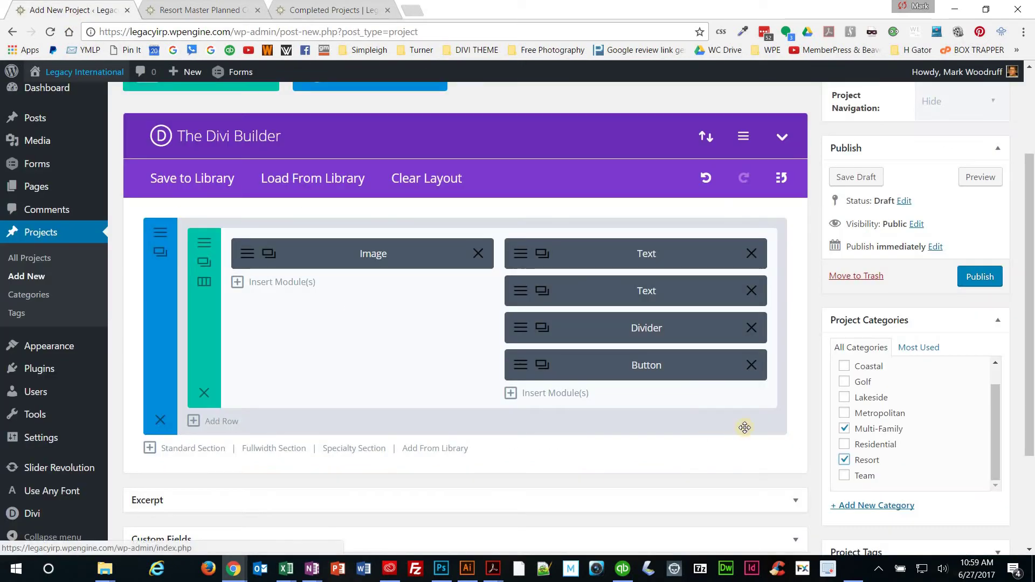
# Start uploading a new picture for the Image module from the computer's Website images folder
pyautogui.click(247, 255)
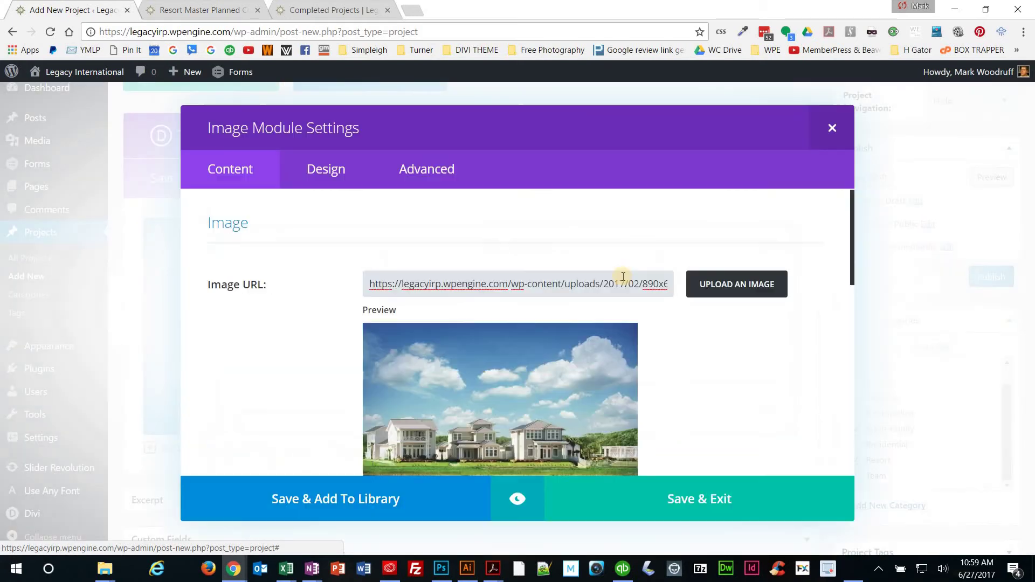
pyautogui.click(741, 296)
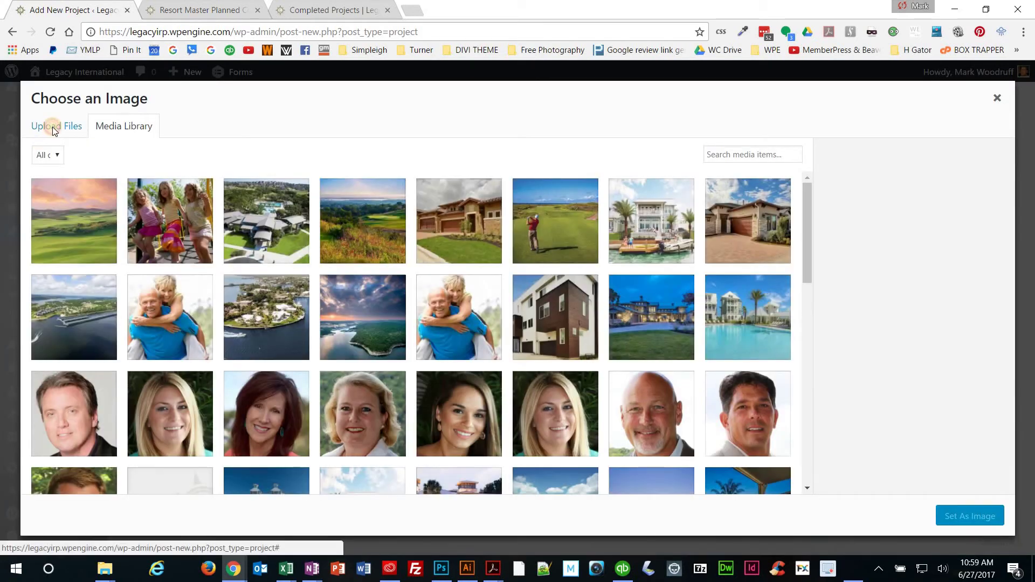
pyautogui.click(48, 128)
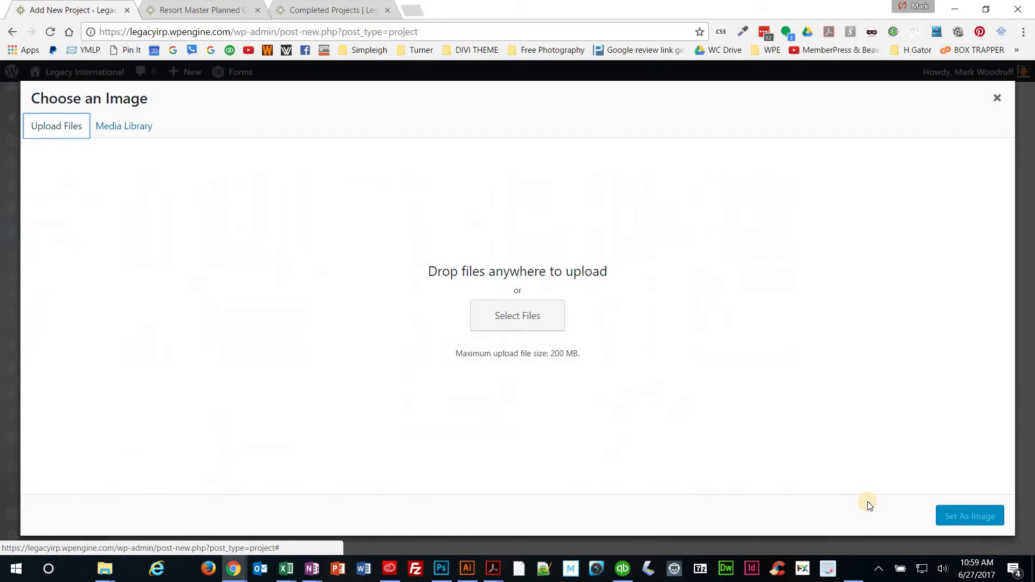
pyautogui.click(513, 311)
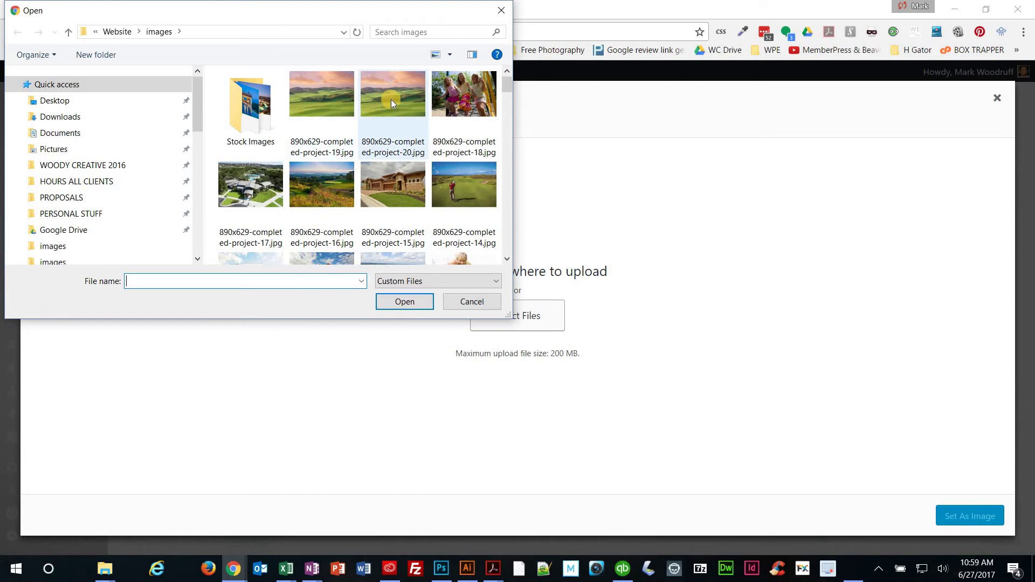
# Export the 890x629 pool image through Save for Web as the JPEG completed-project-19
pyautogui.hotkey('alt', 'Tab')
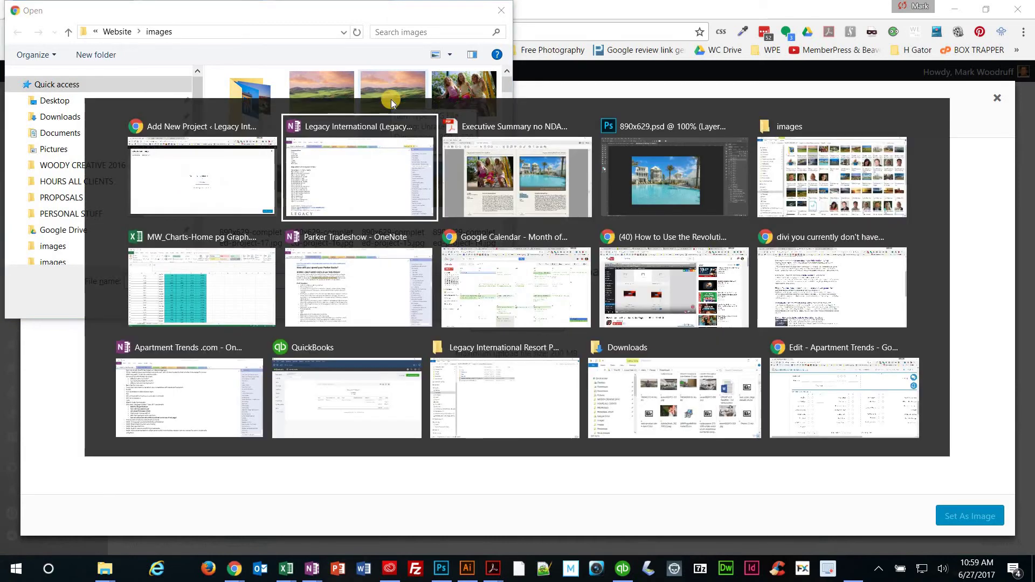
pyautogui.hotkey('alt', 'Tab')
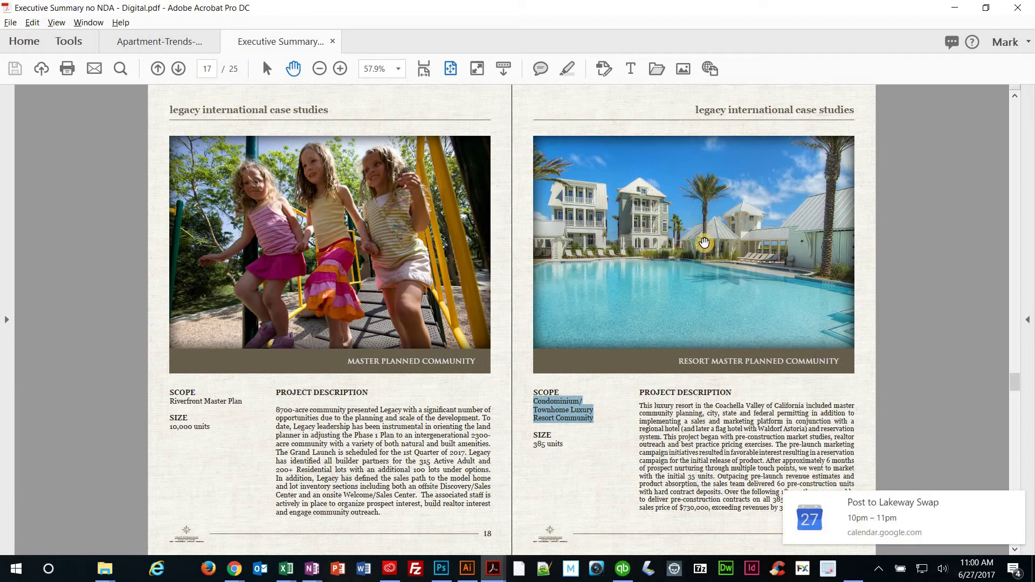
pyautogui.hotkey('alt', 'Tab')
pyautogui.hotkey('alt', 'Tab')
pyautogui.hotkey('alt', 'Tab')
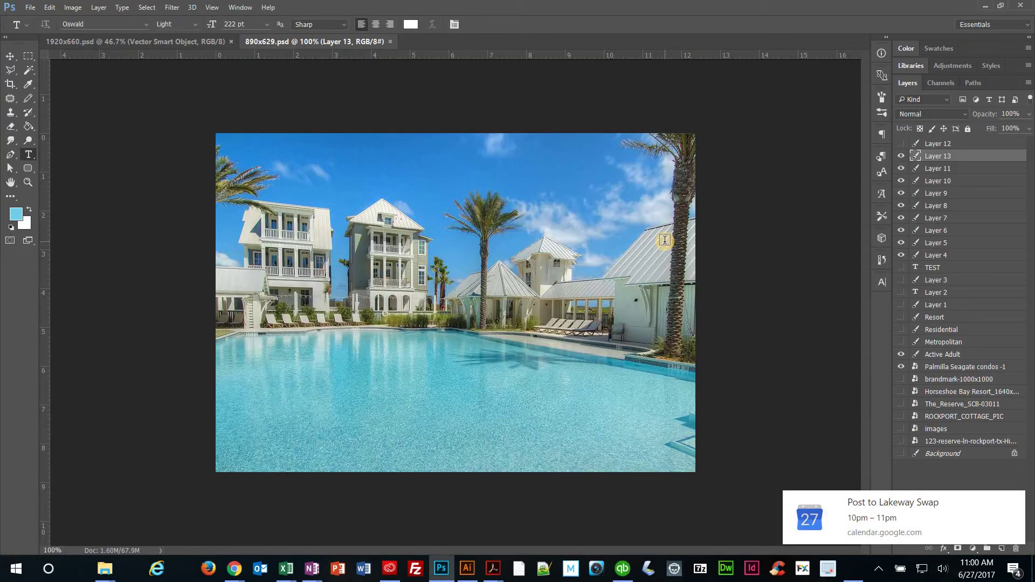
pyautogui.hotkey('ctrl', 'alt', 'shift', 's')
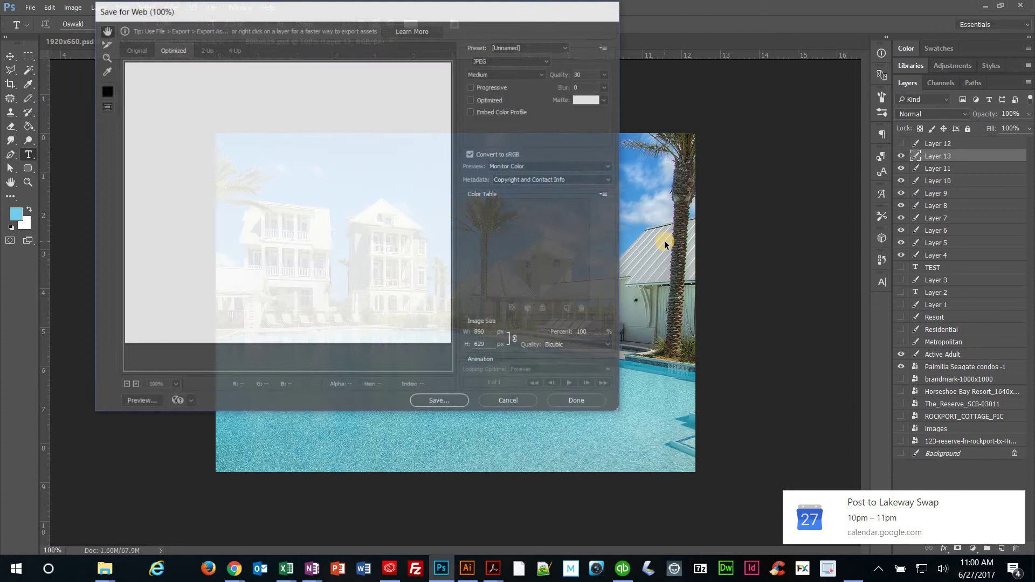
pyautogui.press('Return')
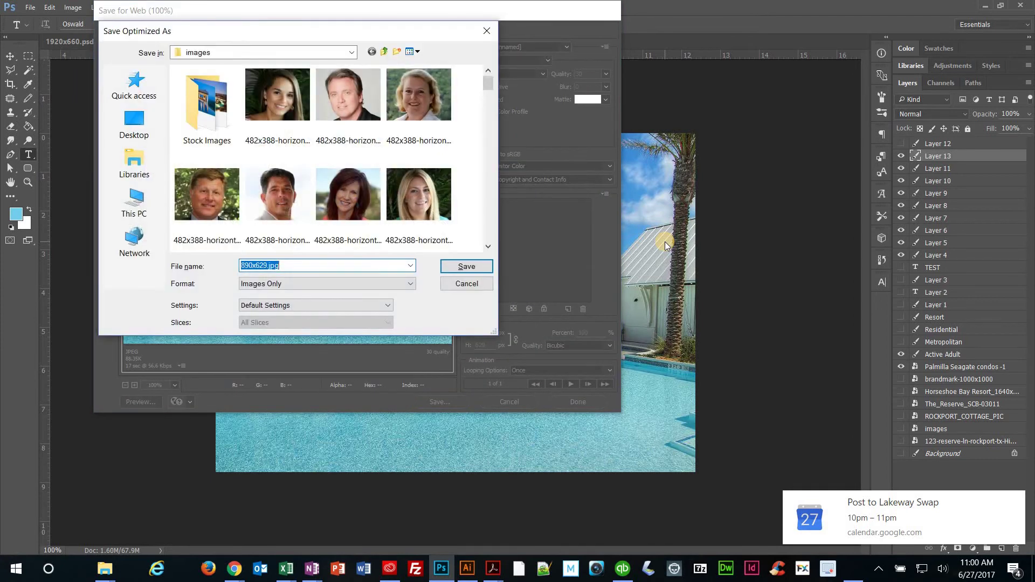
pyautogui.write('-')
pyautogui.press('Down')
pyautogui.press('Down')
pyautogui.press('Down')
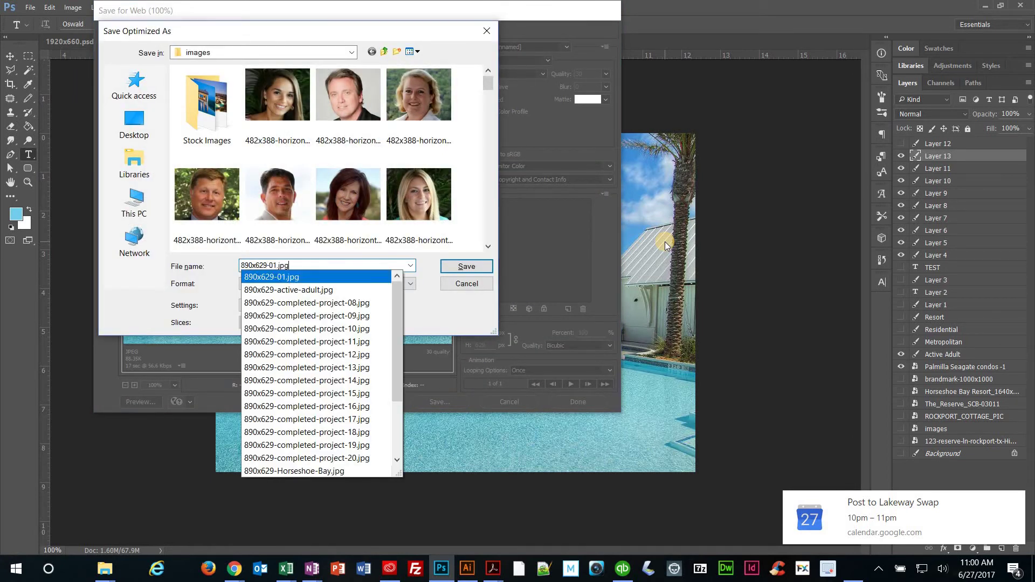
pyautogui.press('BackSpace')
pyautogui.press('BackSpace')
pyautogui.press('BackSpace')
pyautogui.press('BackSpace')
pyautogui.press('BackSpace')
pyautogui.press('BackSpace')
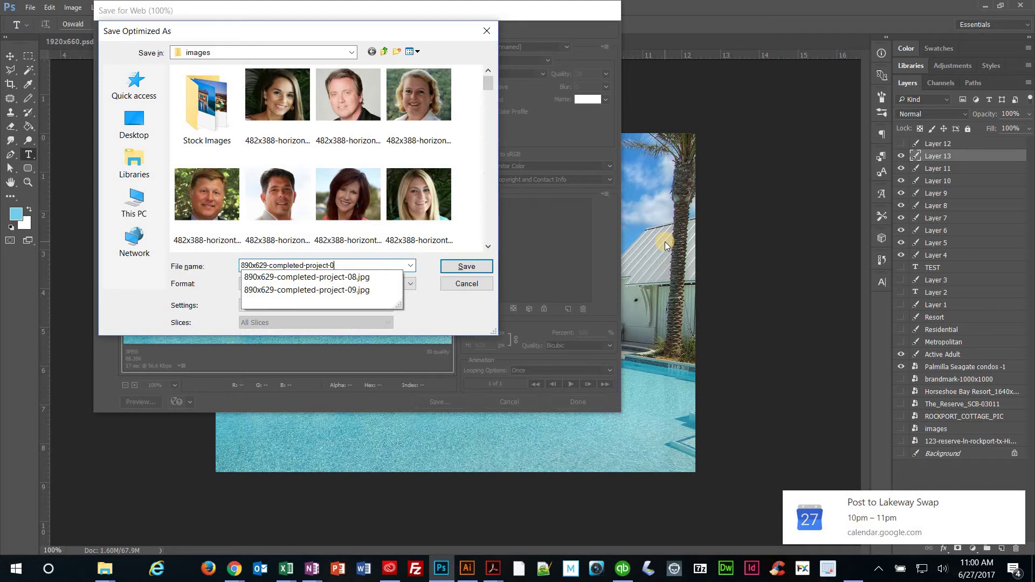
pyautogui.write('19')
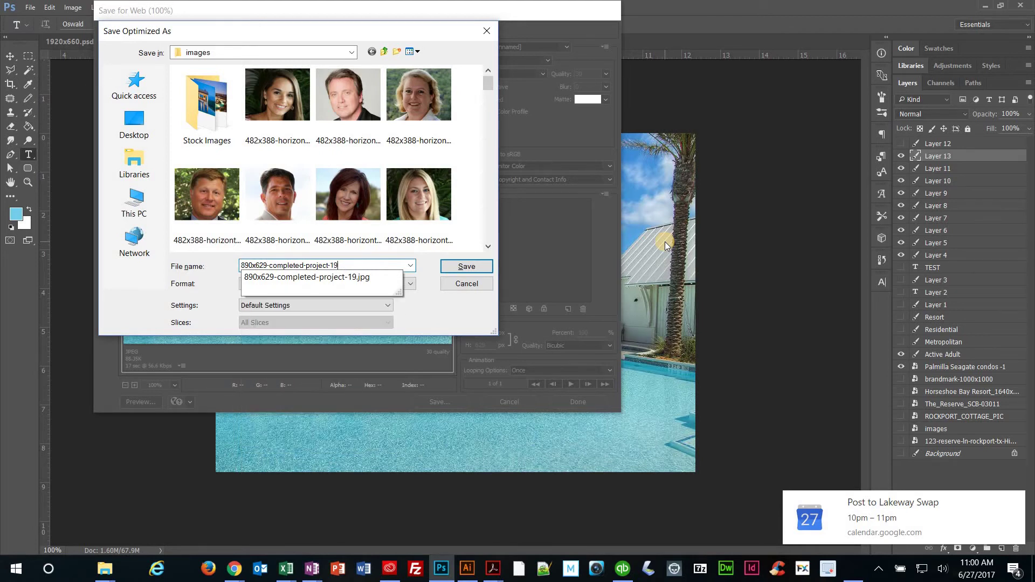
pyautogui.press('Return')
pyautogui.press('Return')
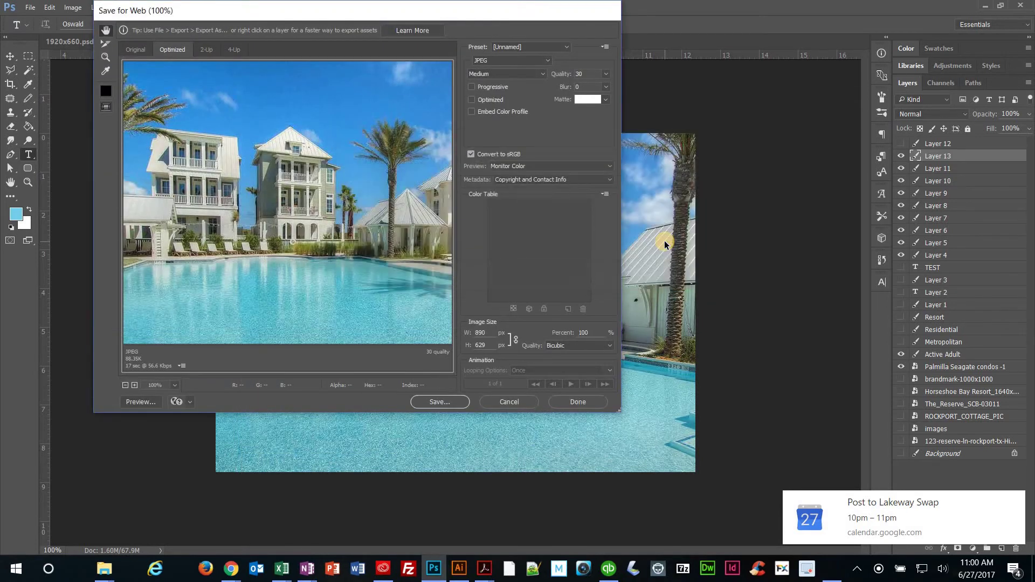
# In the browser's file picker, find 890x629-completed-project-19.jpg in the images folder, then cancel without uploading
pyautogui.hotkey('alt', 'Tab')
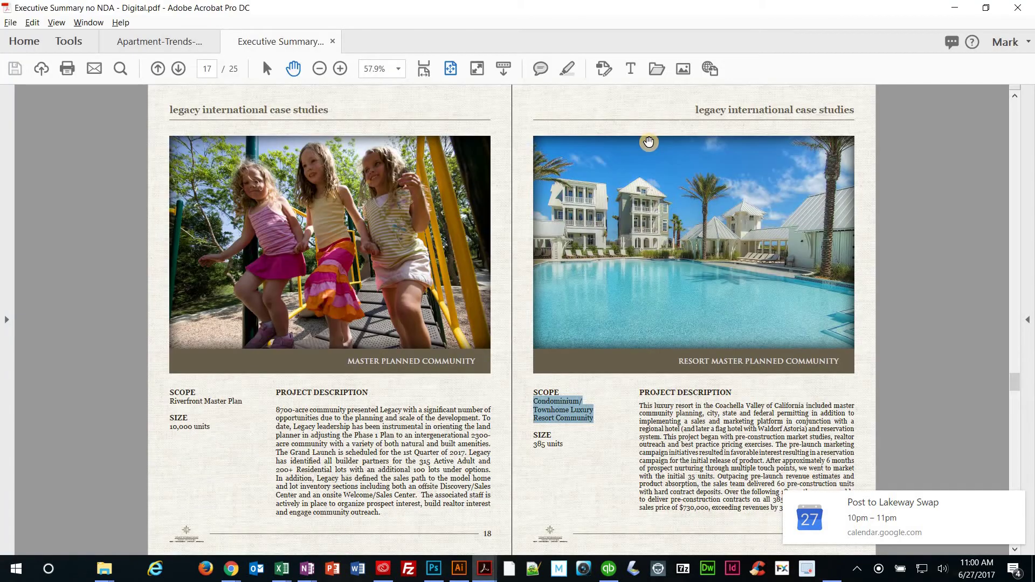
pyautogui.hotkey('alt', 'Tab')
pyautogui.press('Tab')
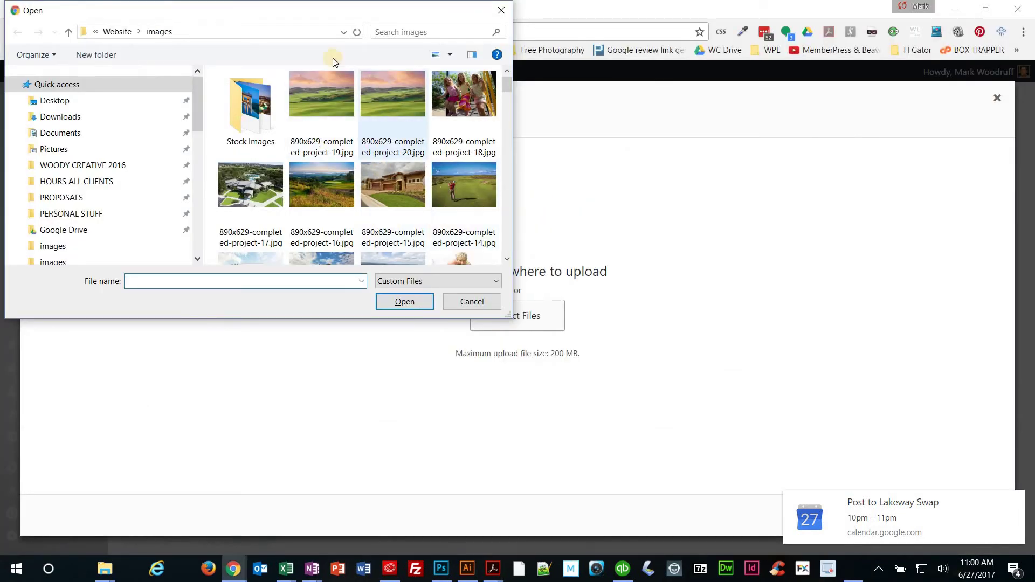
pyautogui.click(471, 301)
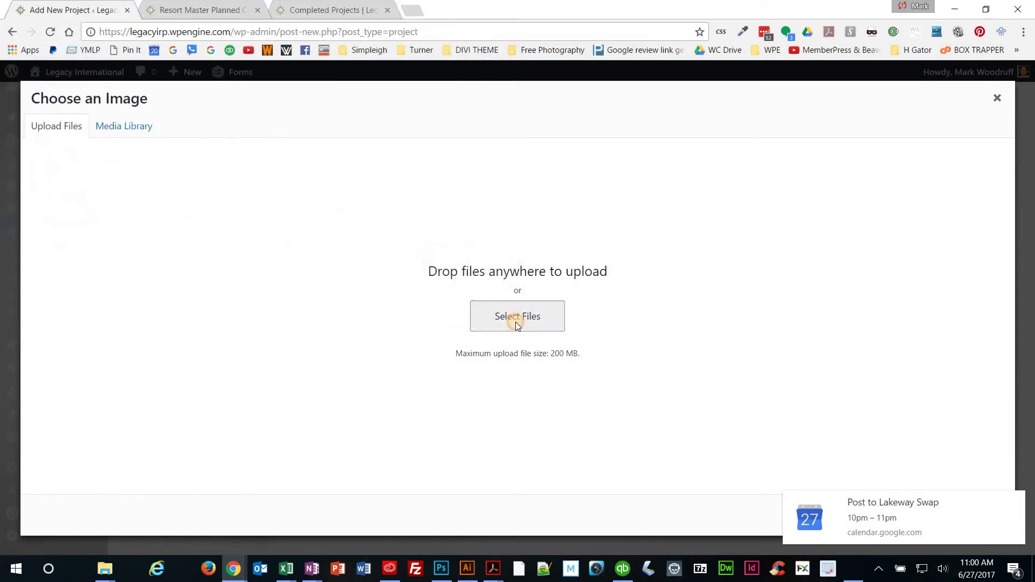
pyautogui.click(516, 322)
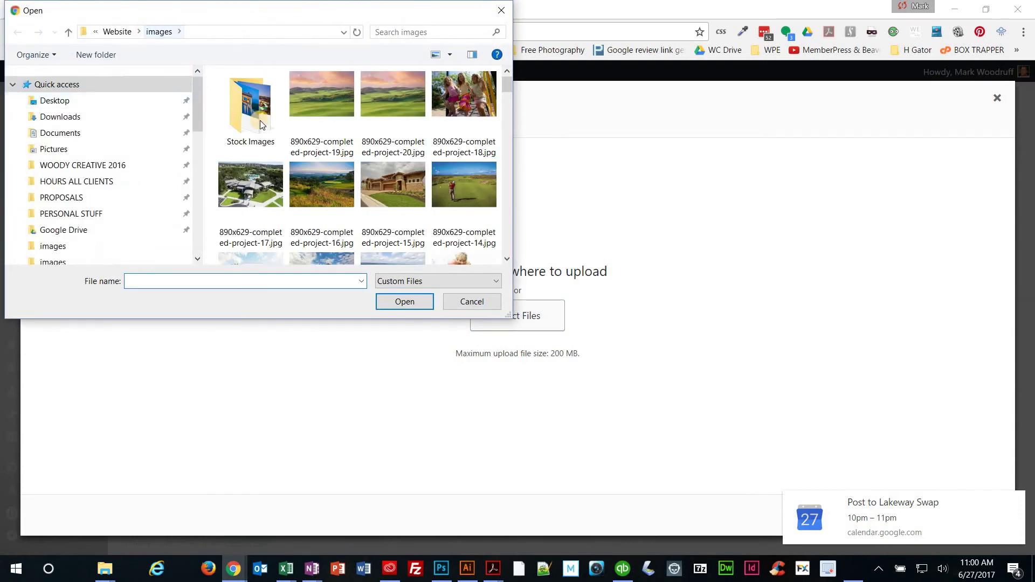
pyautogui.click(333, 94)
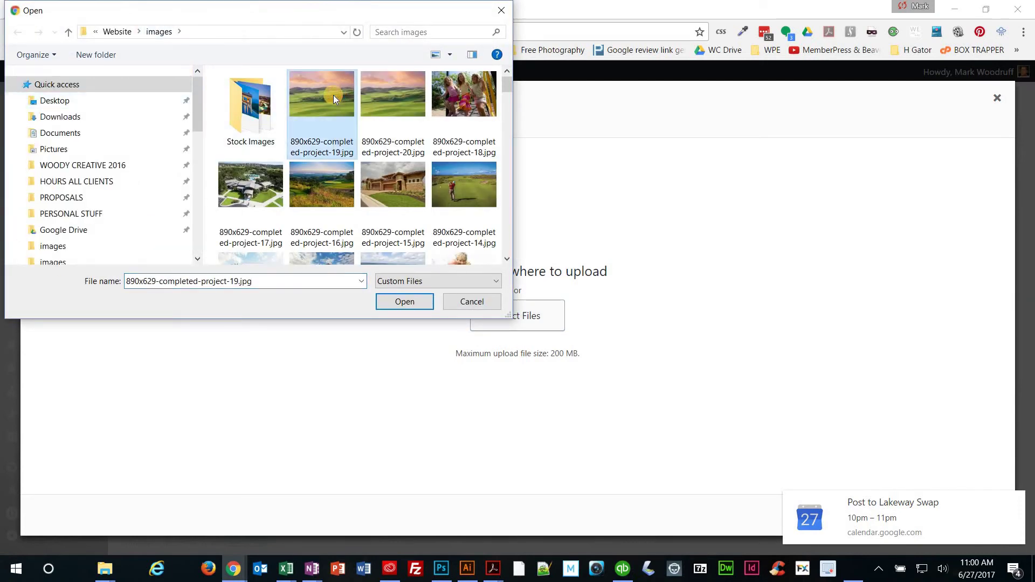
pyautogui.click(480, 301)
# Re-export the pool image through Save for Web under a new completed-project file name ending in 21
pyautogui.hotkey('alt', 'Tab')
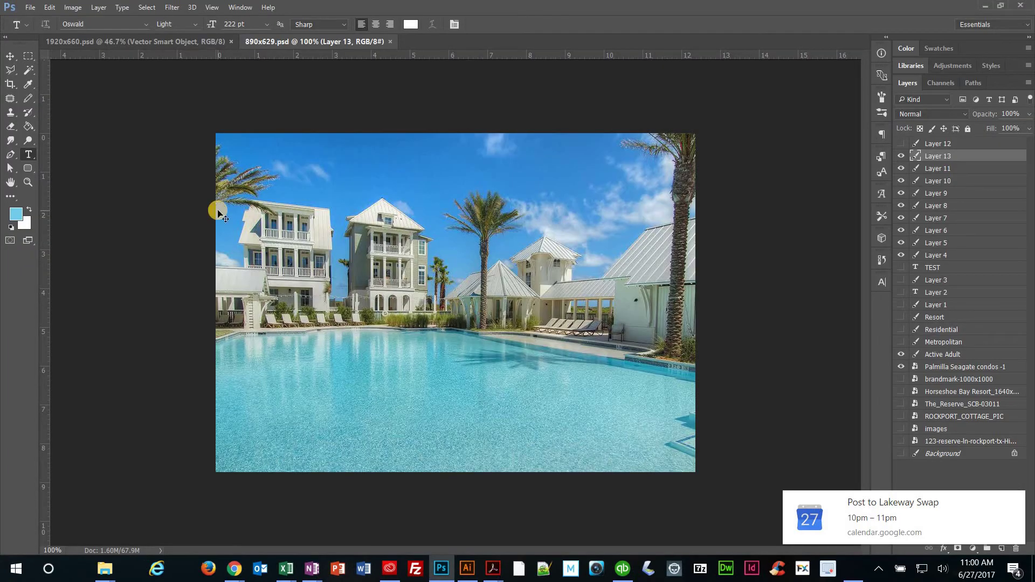
pyautogui.hotkey('ctrl', 'alt', 'shift', 's')
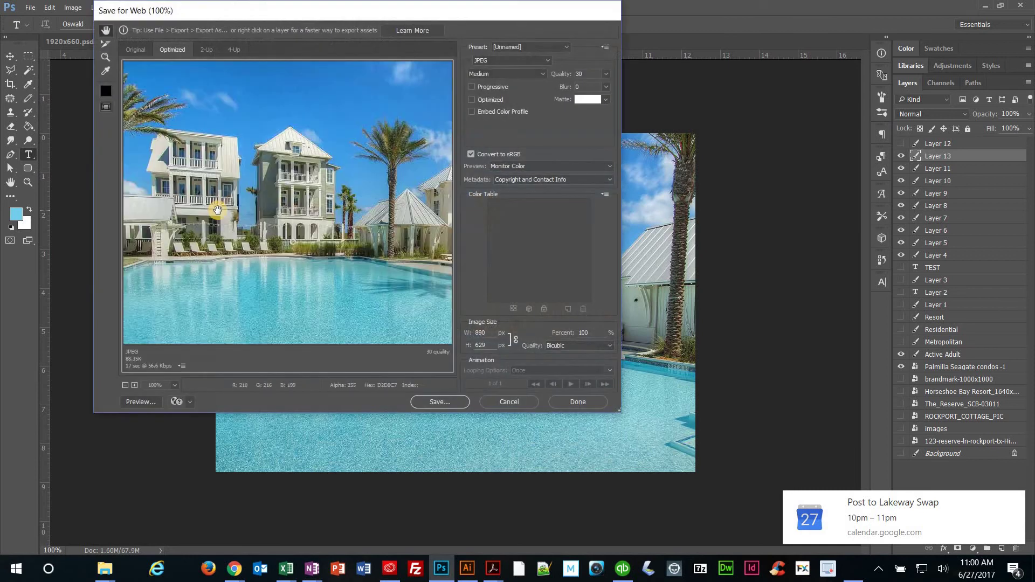
pyautogui.press('Return')
pyautogui.press('End')
pyautogui.press('BackSpace')
pyautogui.press('BackSpace')
pyautogui.press('BackSpace')
pyautogui.press('BackSpace')
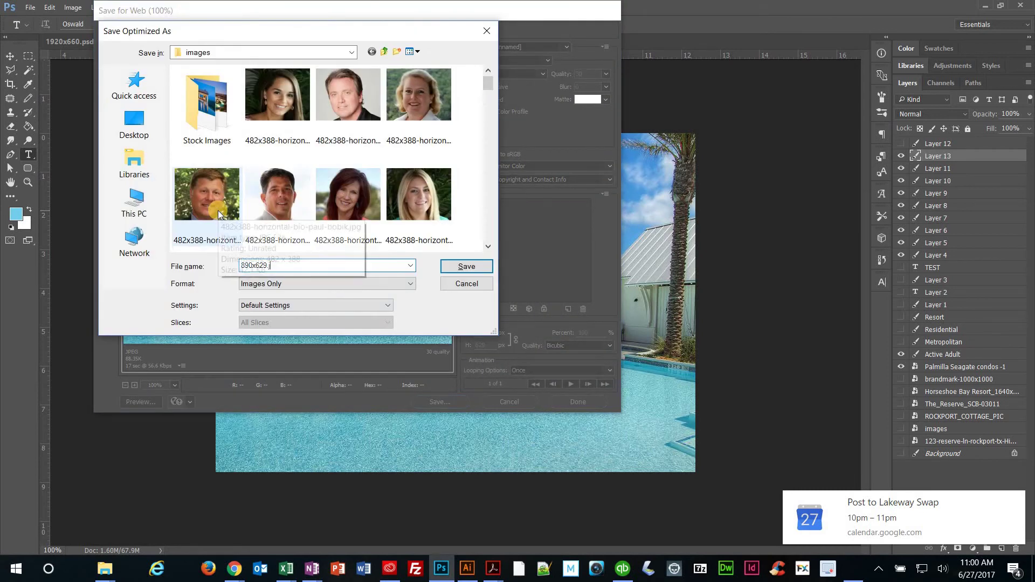
pyautogui.press('Down')
pyautogui.press('Down')
pyautogui.press('Down')
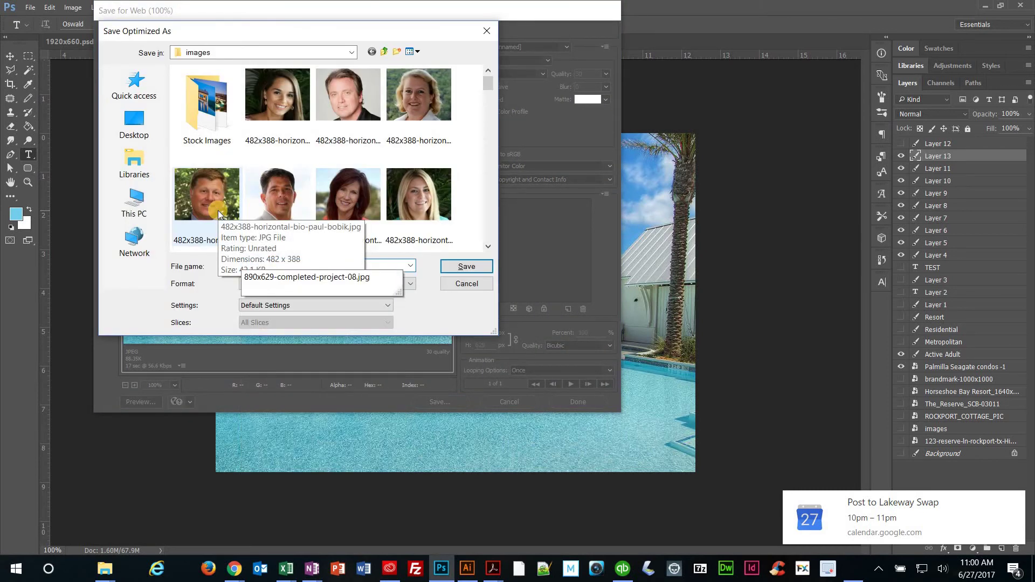
pyautogui.press('BackSpace')
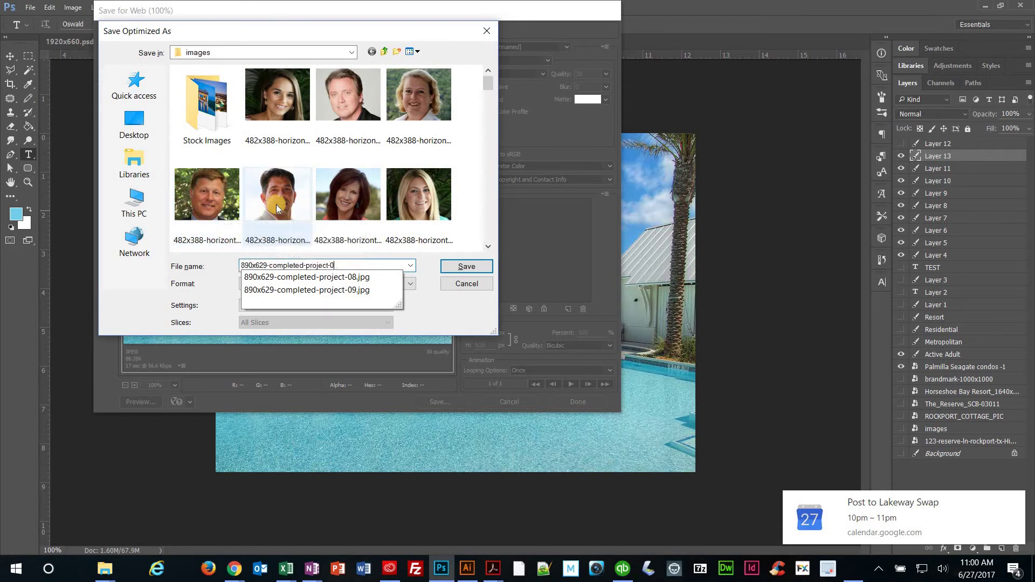
pyautogui.press('Down')
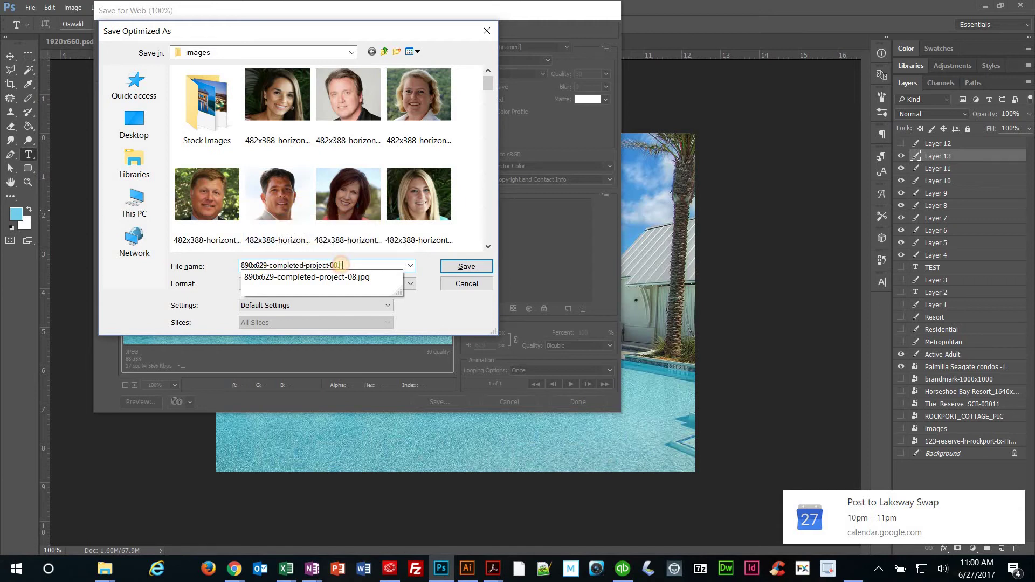
pyautogui.press('BackSpace')
pyautogui.press('BackSpace')
pyautogui.press('BackSpace')
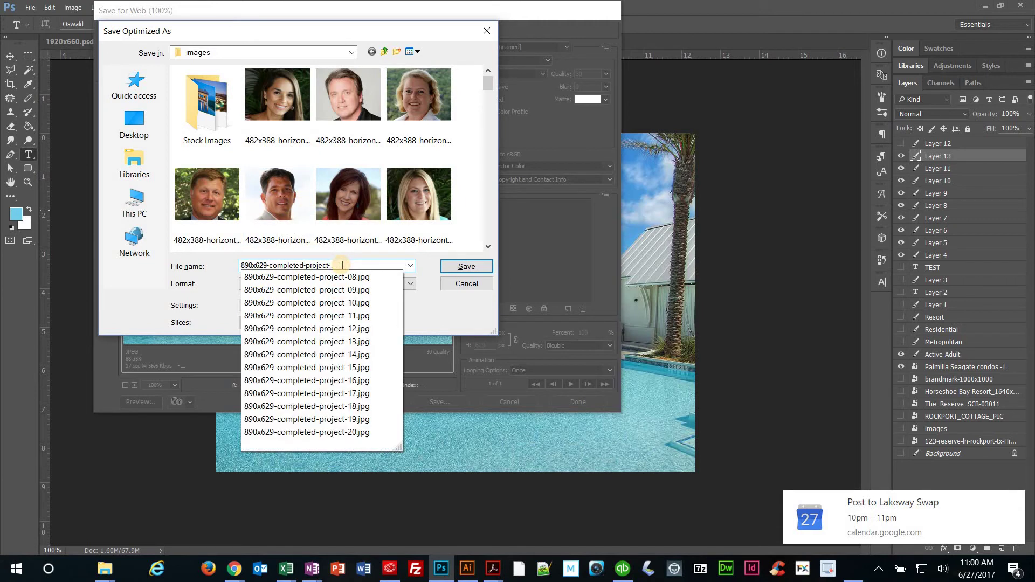
pyautogui.write('21')
pyautogui.press('Return')
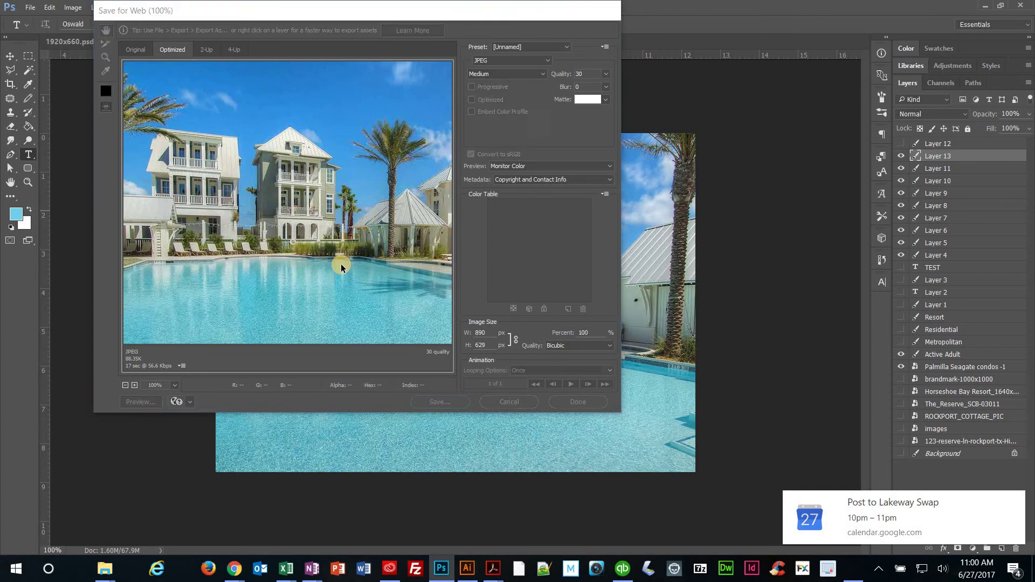
pyautogui.hotkey('alt', 'Tab')
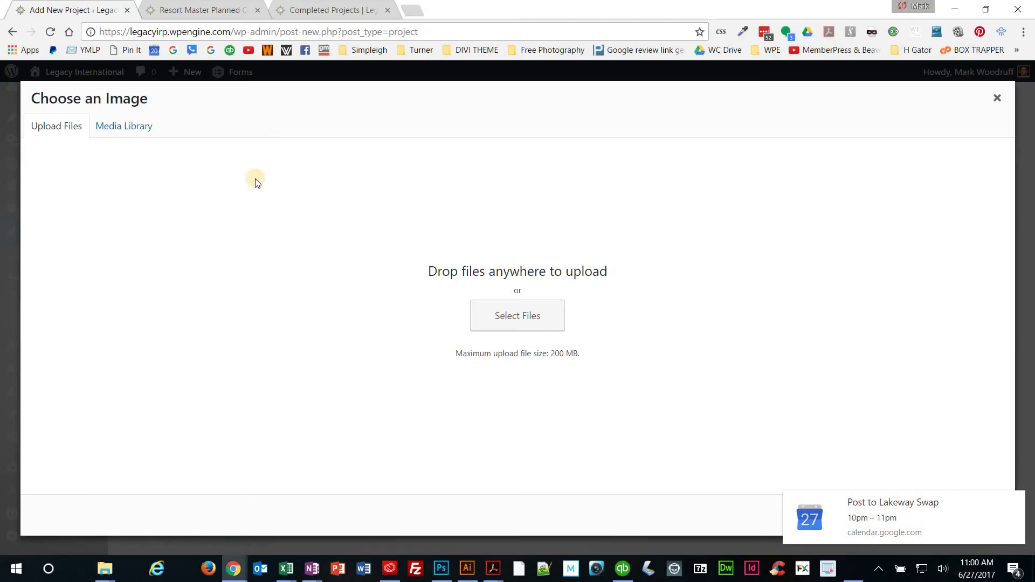
# Upload 890x629-completed-project-19b.jpg, set it as the Image module's picture, and preview the module
pyautogui.click(513, 317)
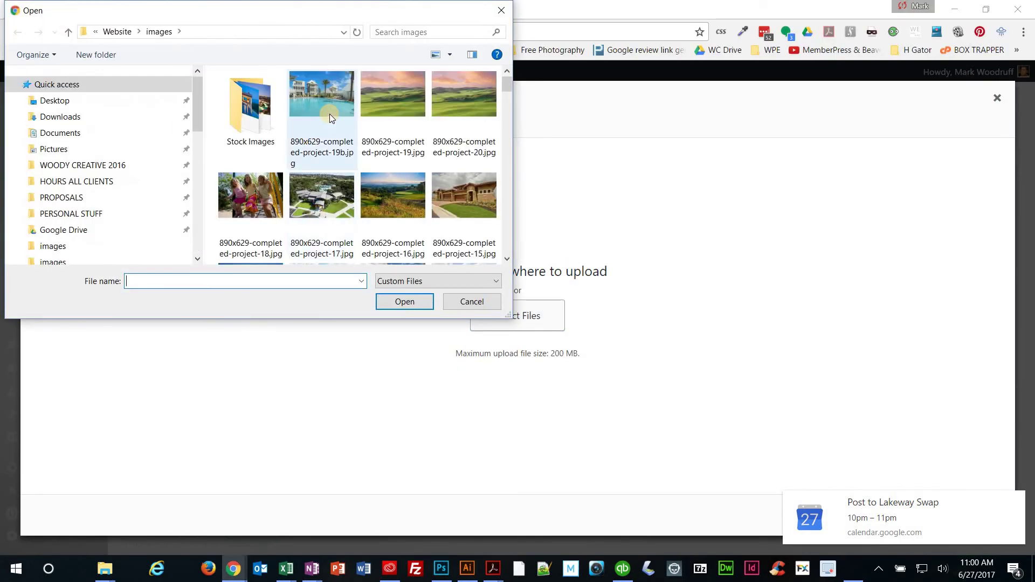
pyautogui.doubleClick(328, 96)
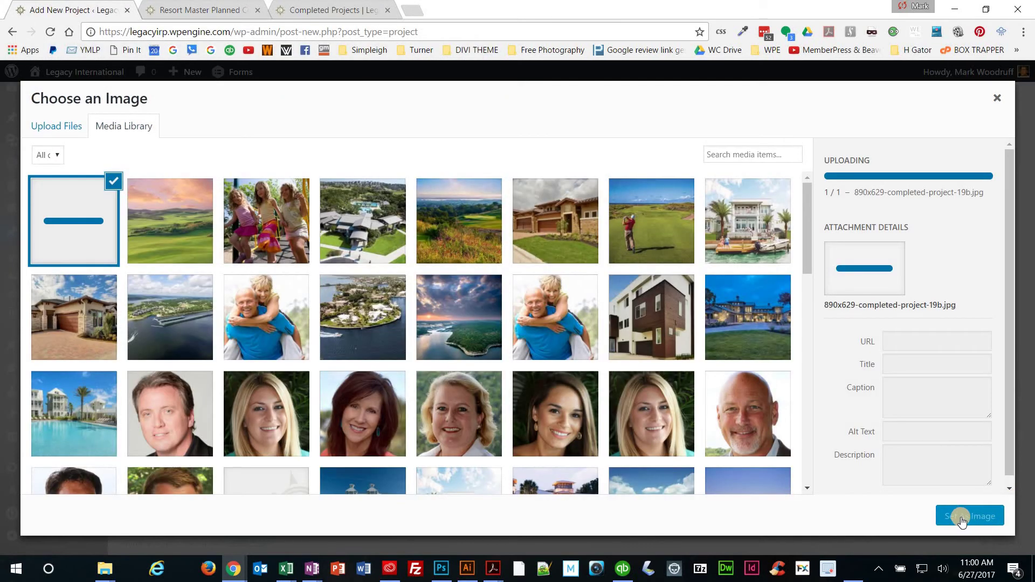
pyautogui.click(963, 518)
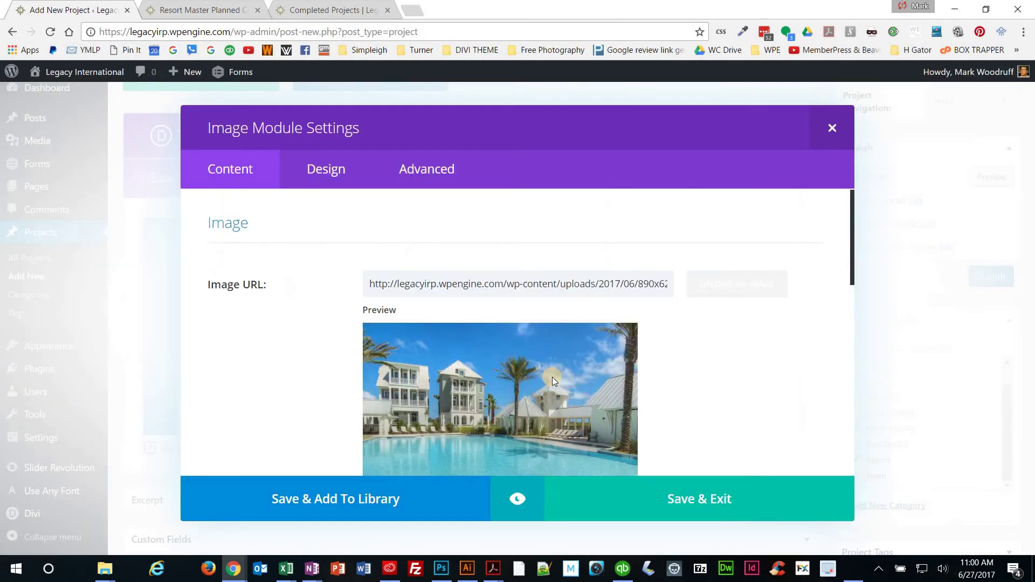
pyautogui.click(517, 500)
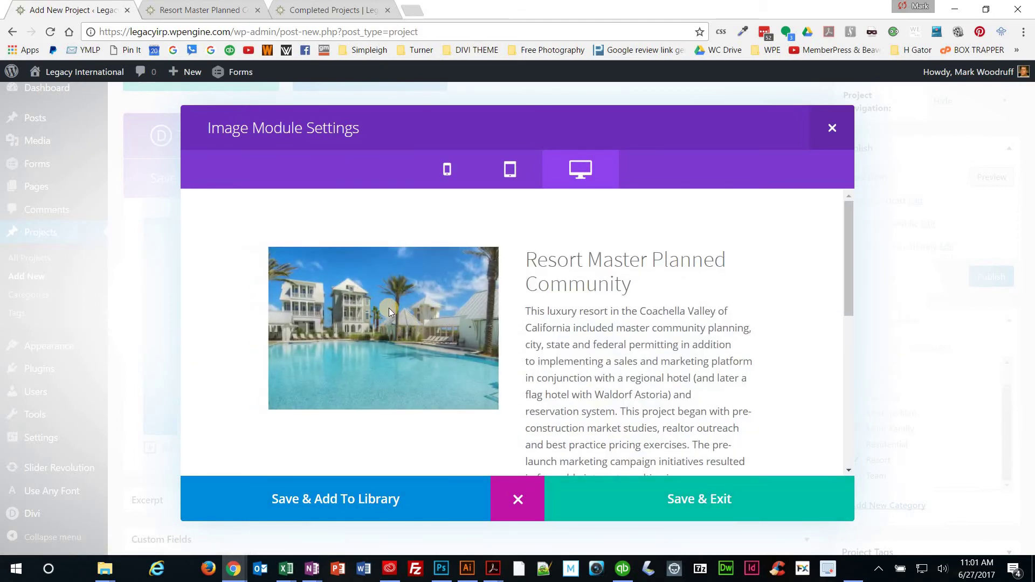
# Save and close the Image module, check the Completed Projects page, and return to the project editor
pyautogui.click(679, 511)
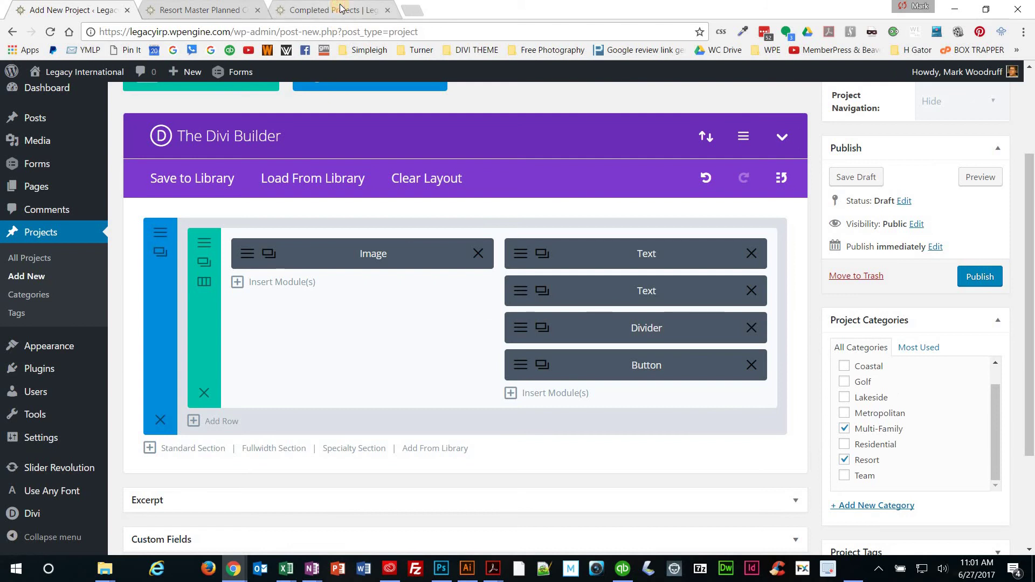
pyautogui.click(340, 7)
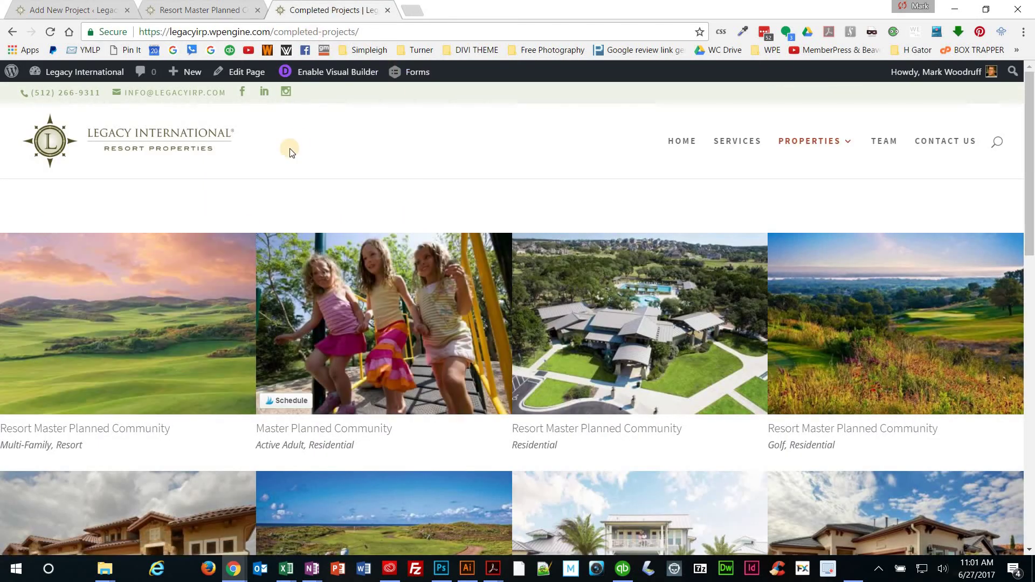
pyautogui.click(62, 12)
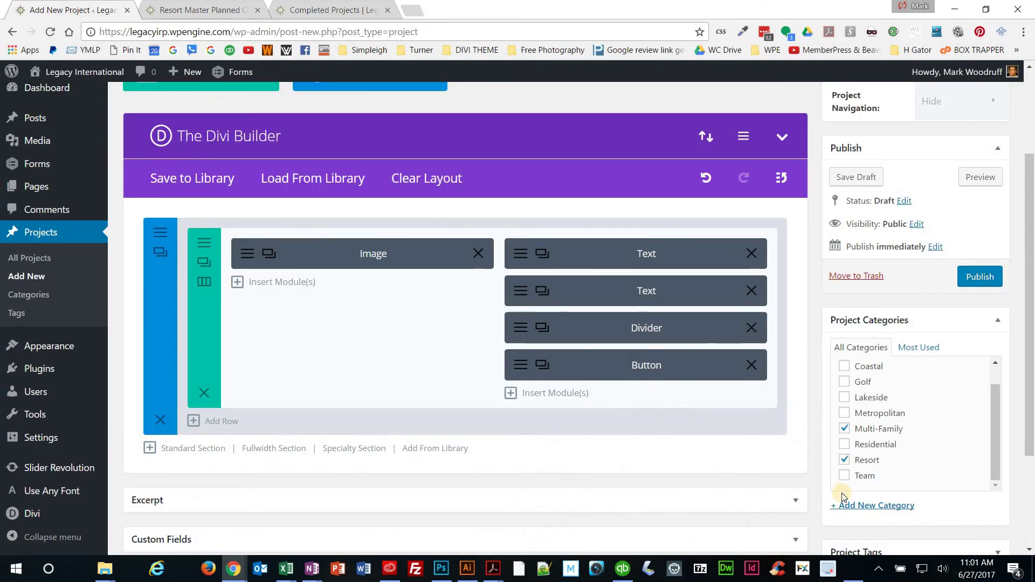
# Set the 890x629-completed-project-19b pool photo as the project's featured image
pyautogui.scroll(-2, 843, 493)
pyautogui.scroll(-1, 844, 496)
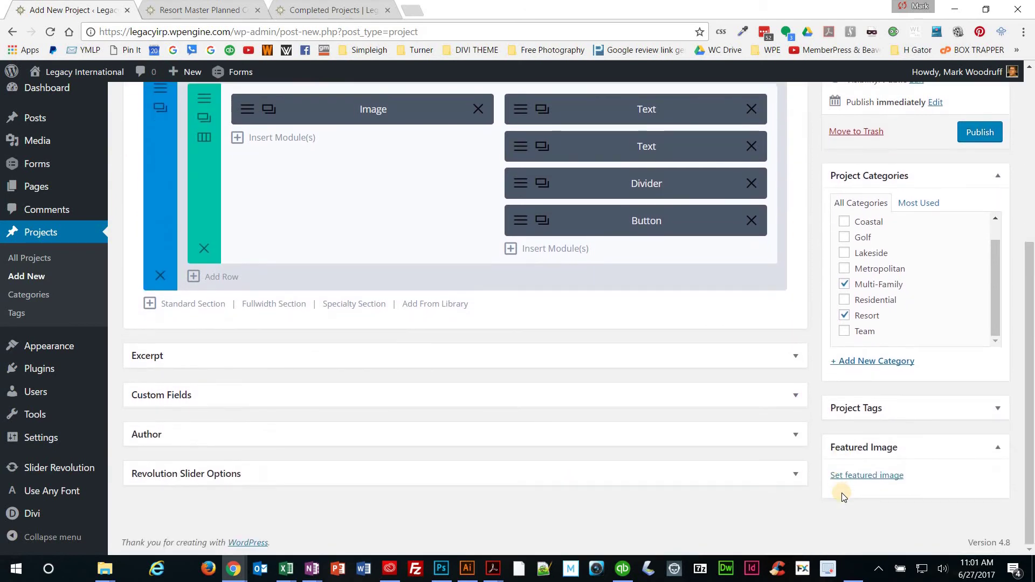
pyautogui.click(865, 477)
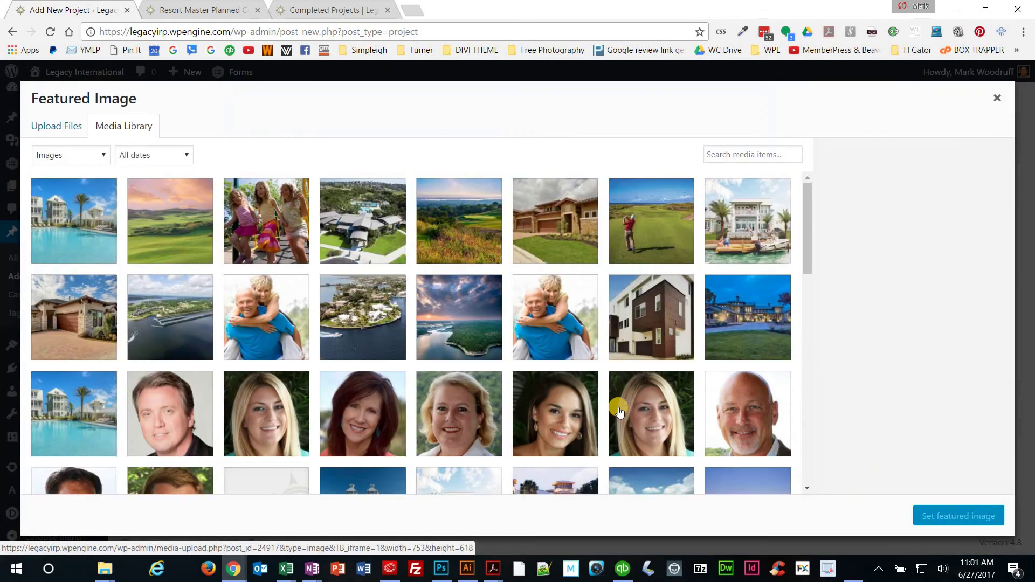
pyautogui.click(70, 216)
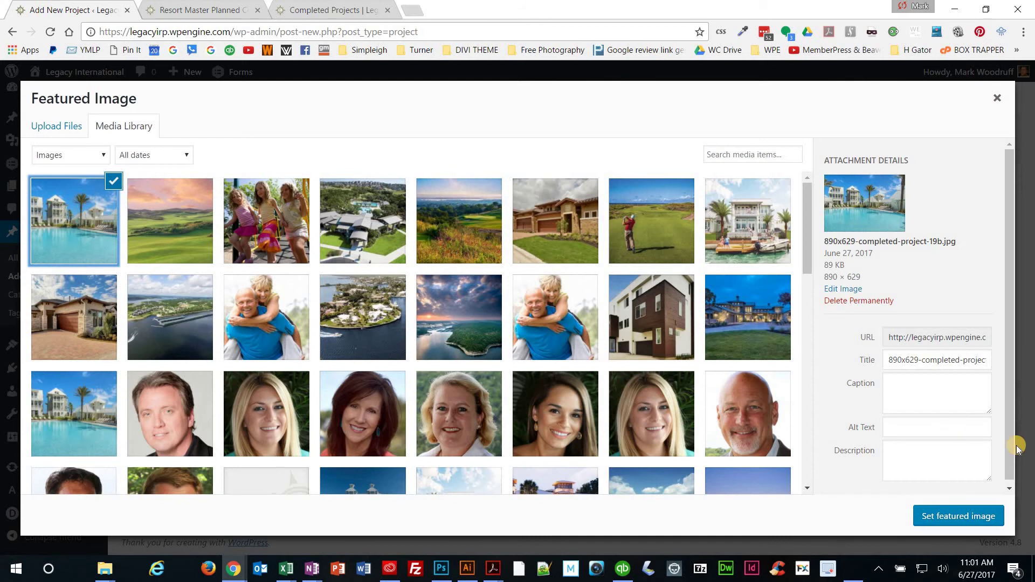
pyautogui.click(956, 518)
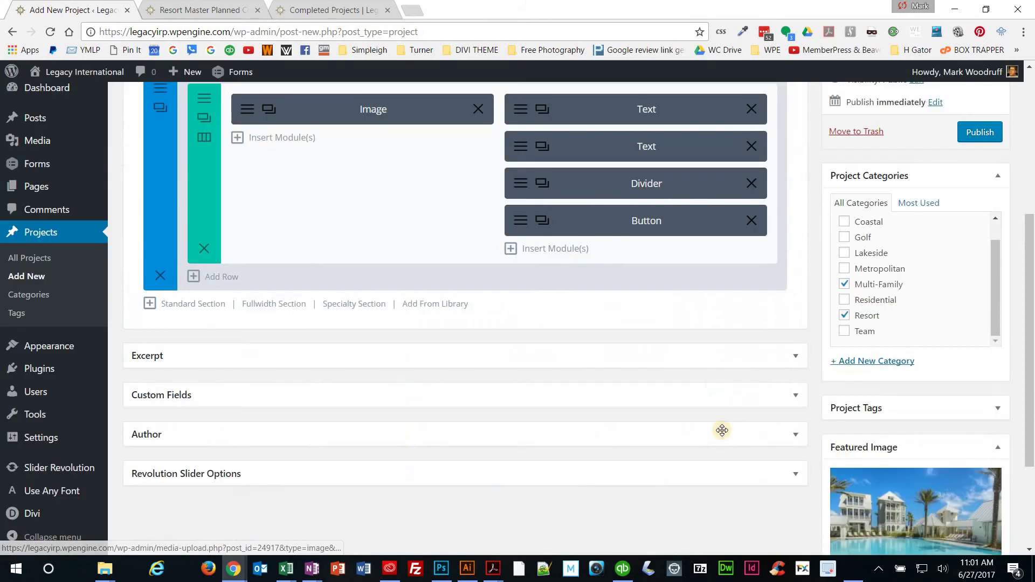
# Publish the Resort Master Planned Community project, then update it once more
pyautogui.scroll(5, 717, 433)
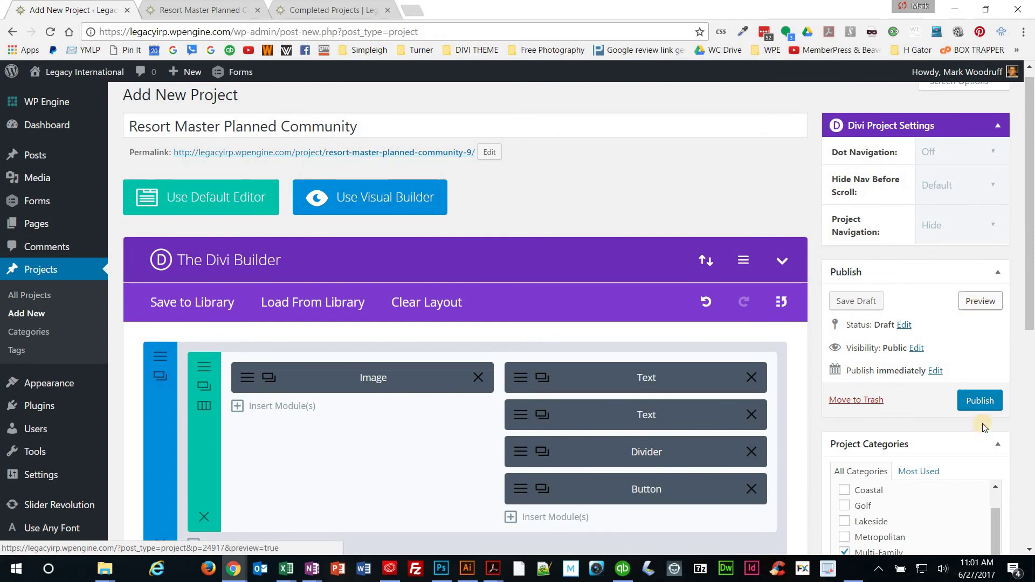
pyautogui.click(981, 401)
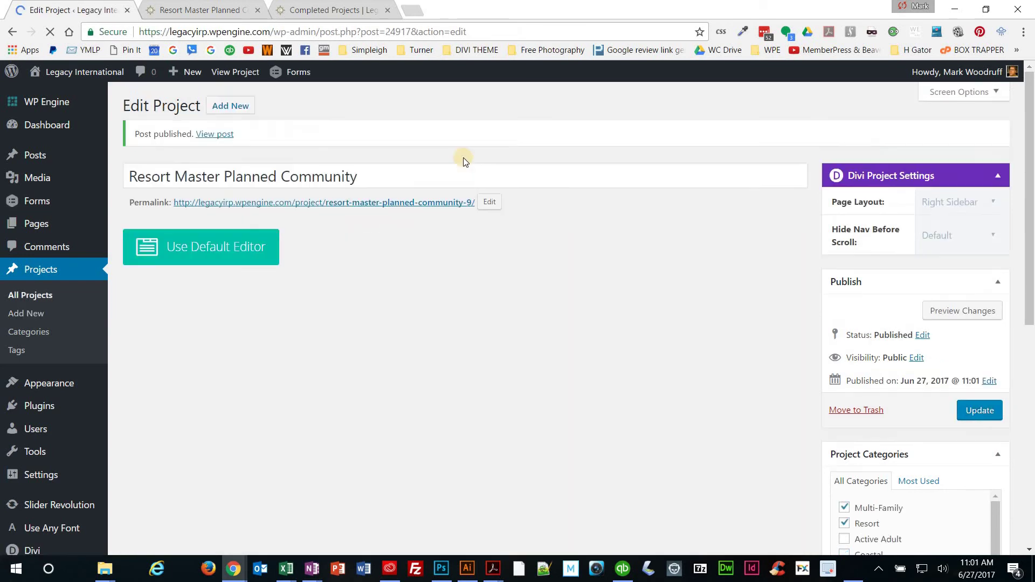
pyautogui.click(136, 176)
pyautogui.hotkey('shift', 'End')
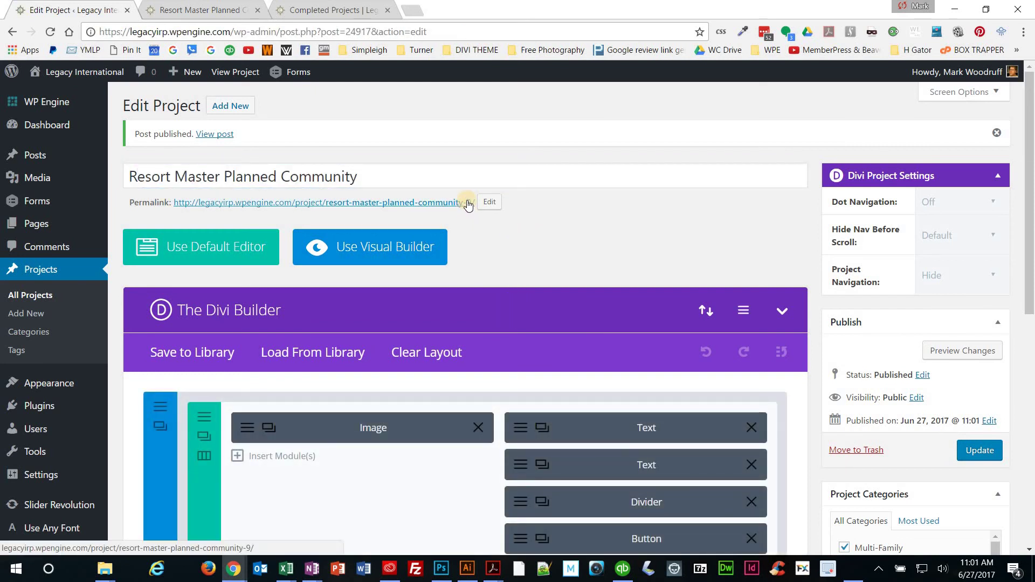
pyautogui.click(980, 451)
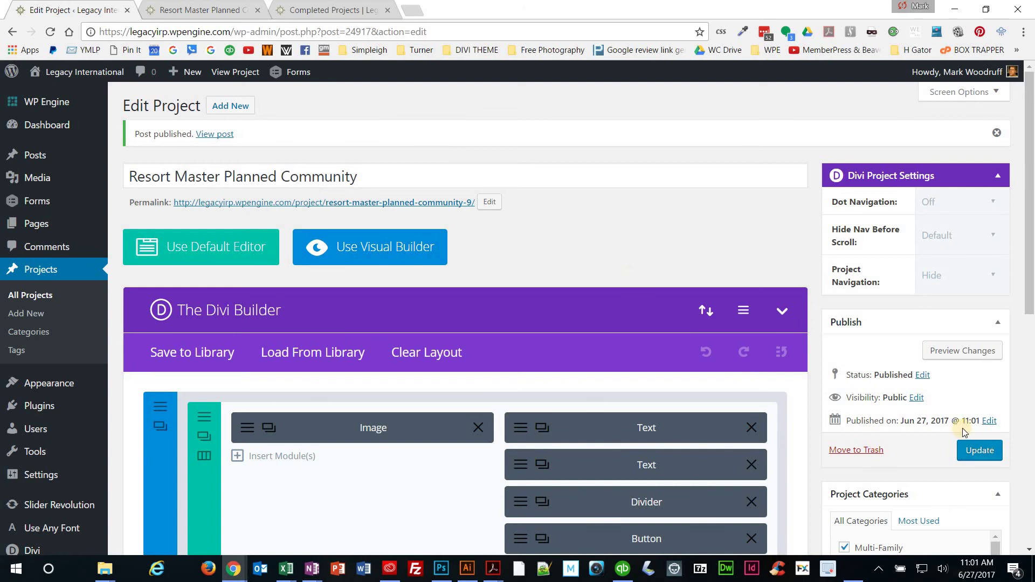
# View the published project page and check that its address ends in community-9/
pyautogui.click(216, 134)
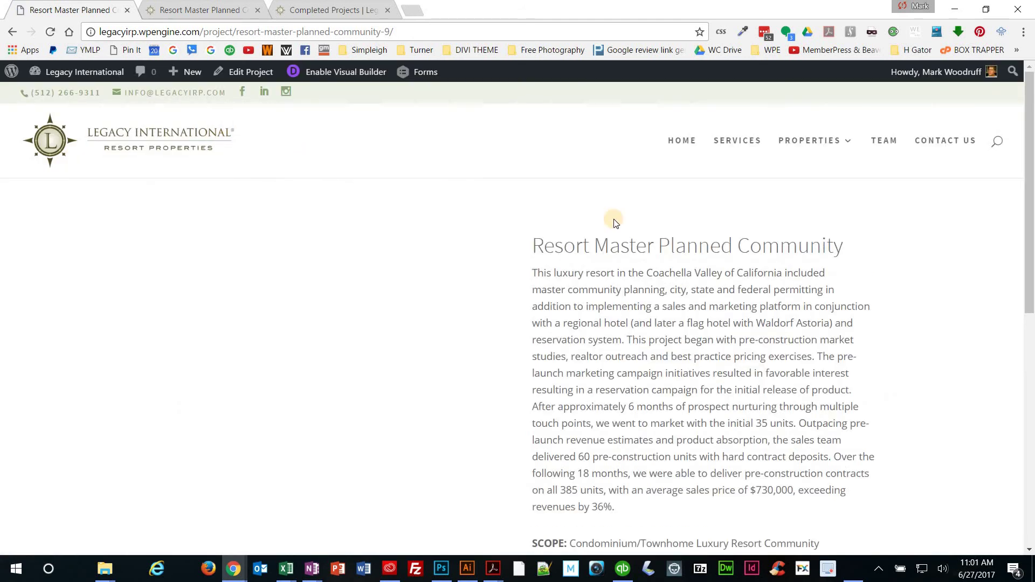
pyautogui.scroll(-2, 738, 260)
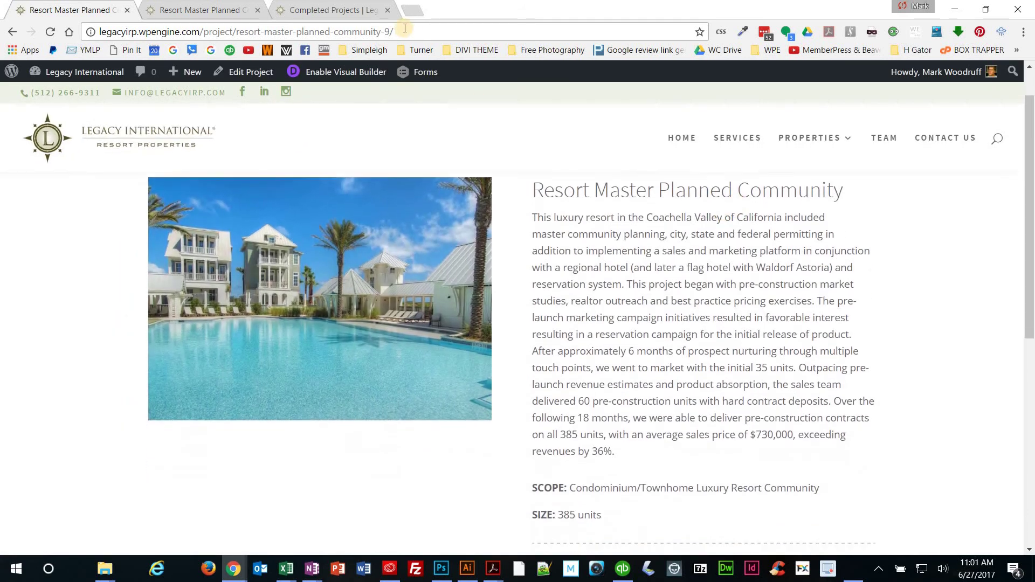
pyautogui.click(379, 30)
pyautogui.press('End')
pyautogui.doubleClick(379, 31)
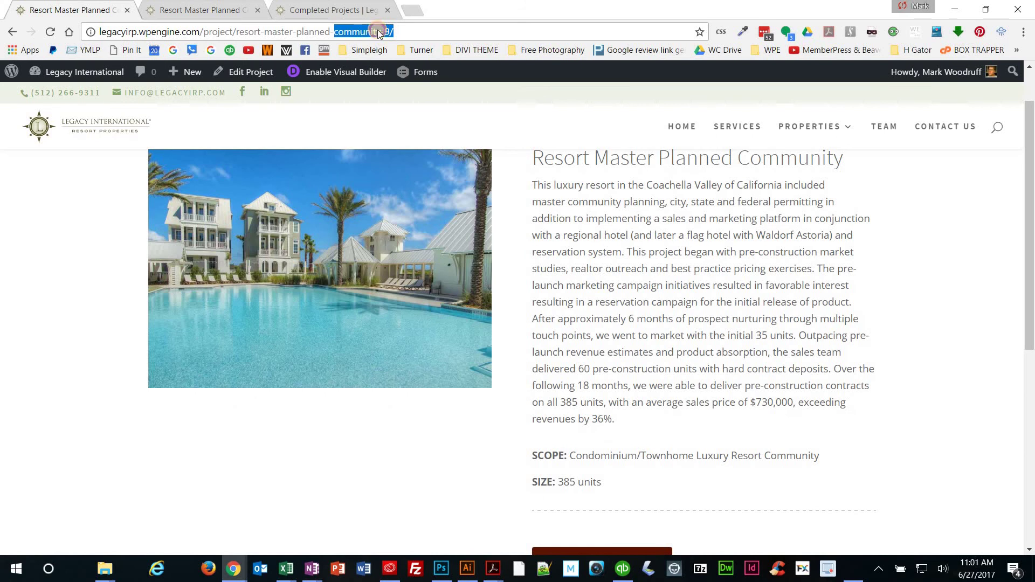
pyautogui.click(597, 438)
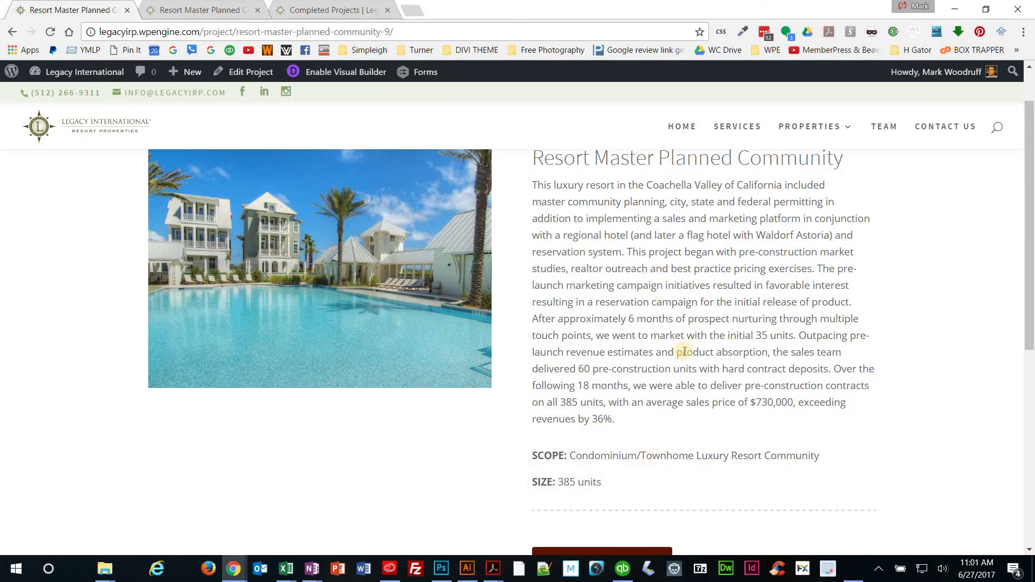
pyautogui.scroll(-3, 684, 352)
pyautogui.scroll(2, 606, 323)
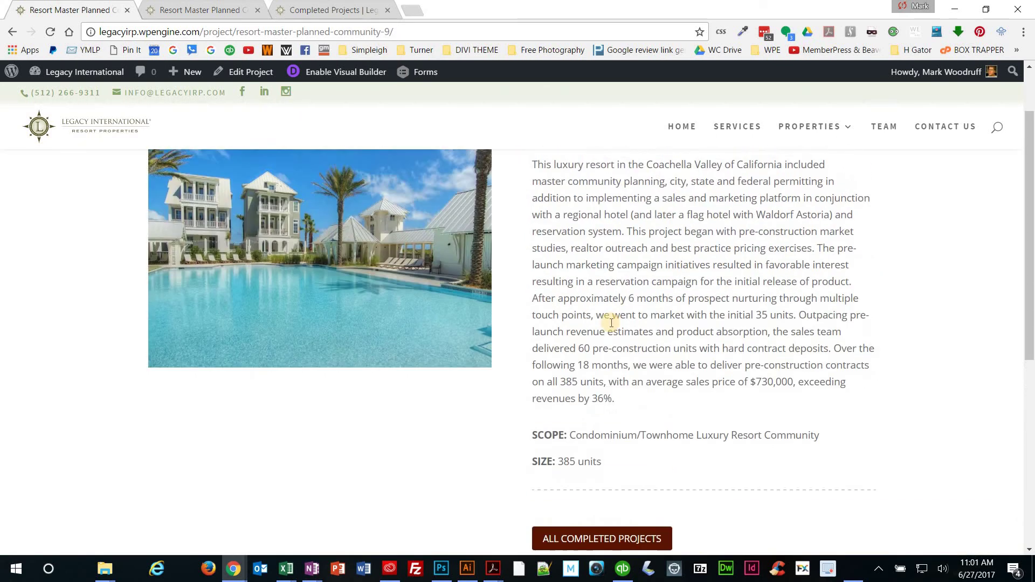
pyautogui.scroll(2, 612, 323)
pyautogui.scroll(-3, 647, 401)
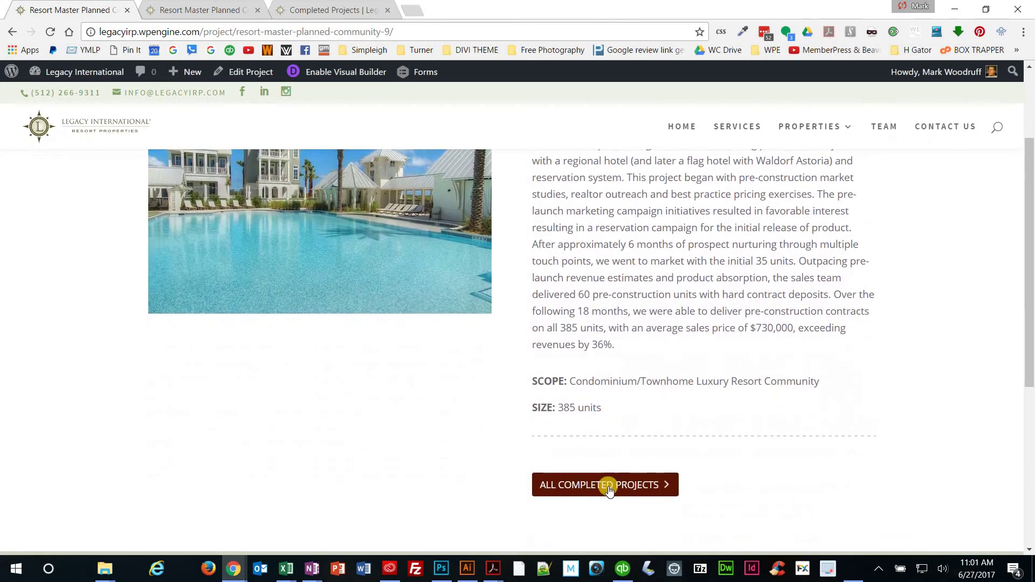
# Go to the Resort projects listing and scroll through it to find the new project
pyautogui.click(609, 484)
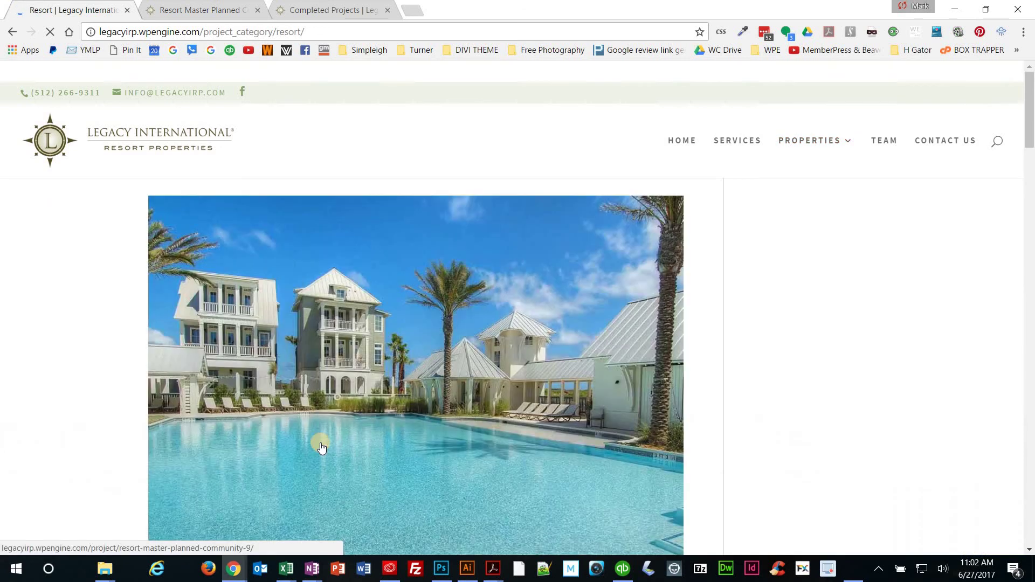
pyautogui.scroll(-5, 84, 311)
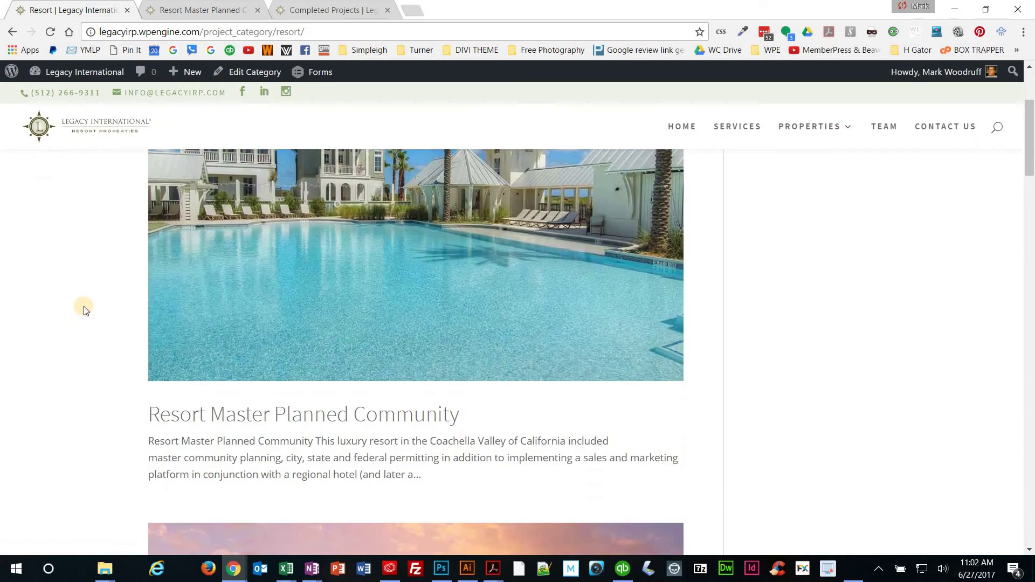
pyautogui.scroll(-7, 84, 237)
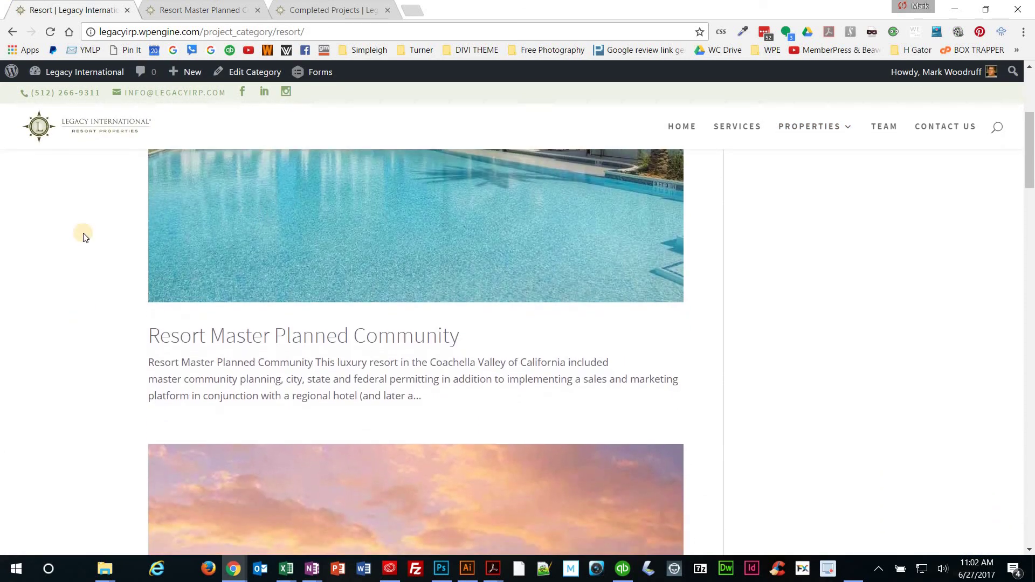
pyautogui.scroll(-8, 83, 238)
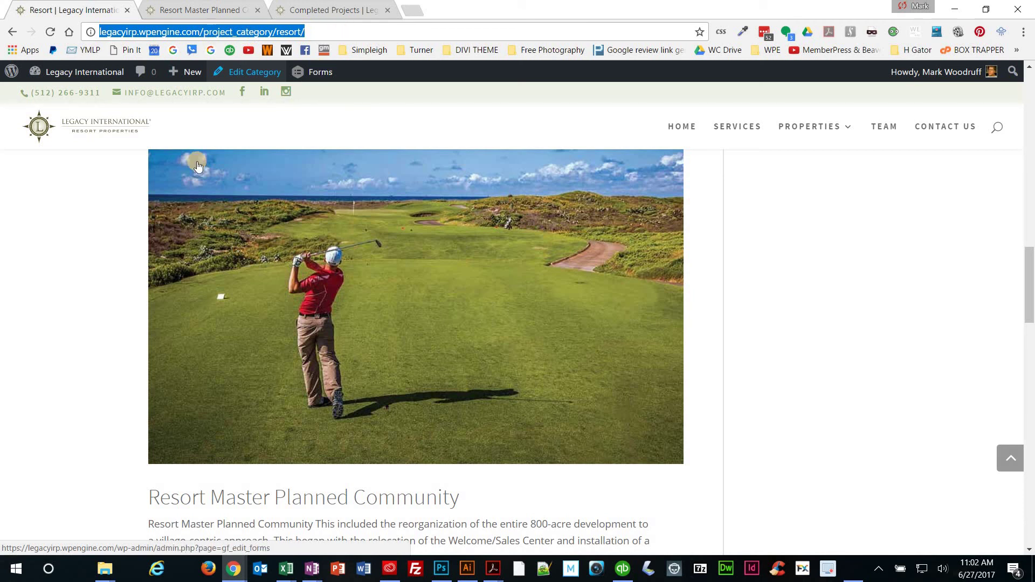
pyautogui.scroll(-4, 120, 232)
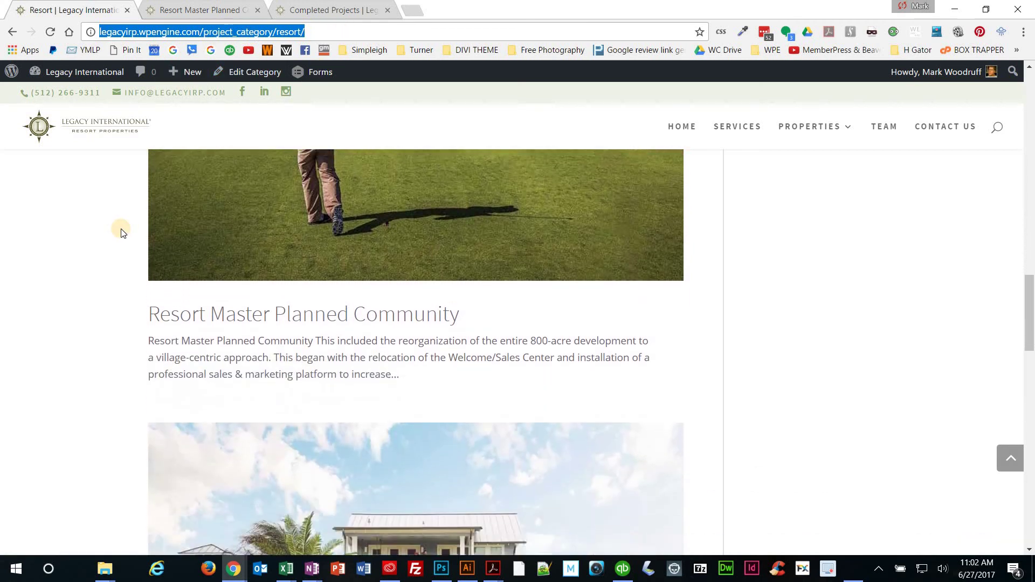